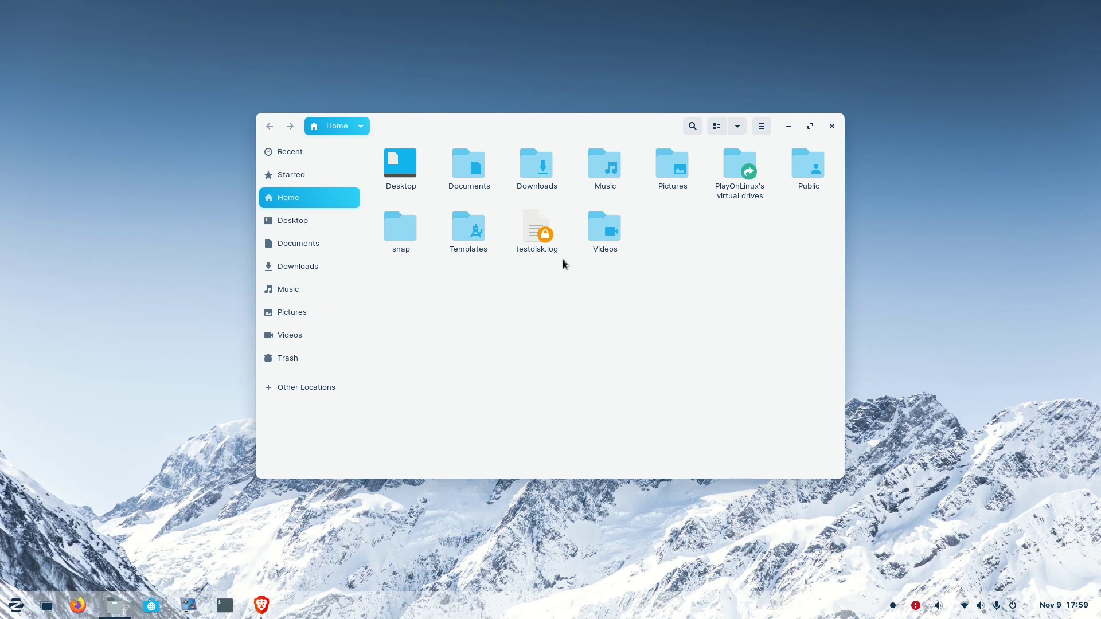
- Minimize the Files window showing the Home folder to reveal the empty desktop
click(789, 127)
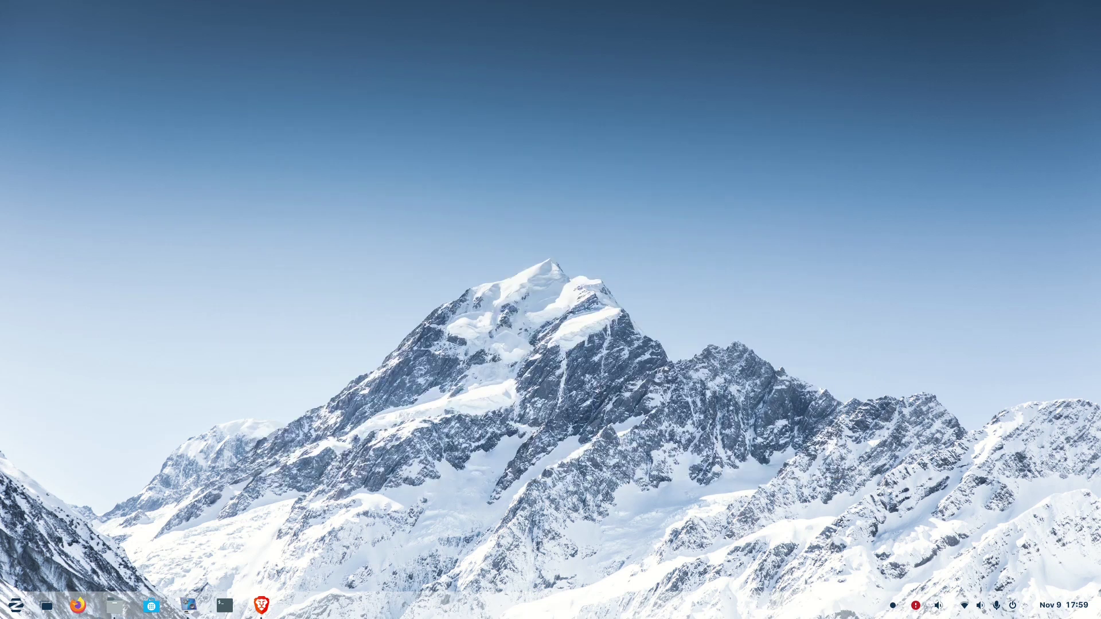
- In Brave, Google 'gtk theme' and open the Gnome-look.org GTK3/4 Themes result
click(261, 605)
click(522, 278)
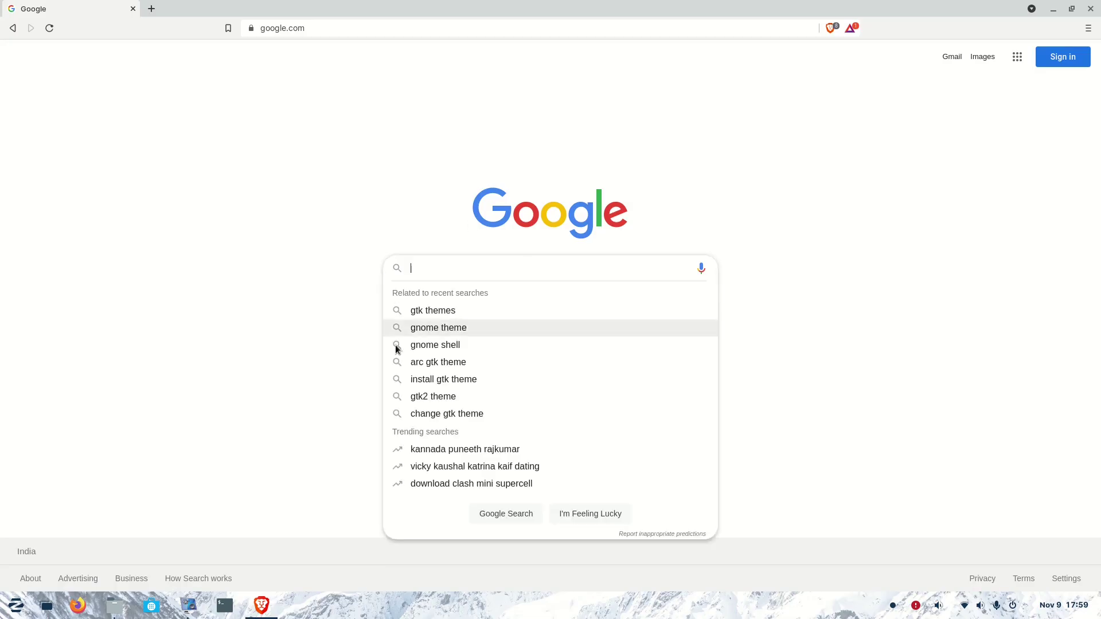
text(gt)
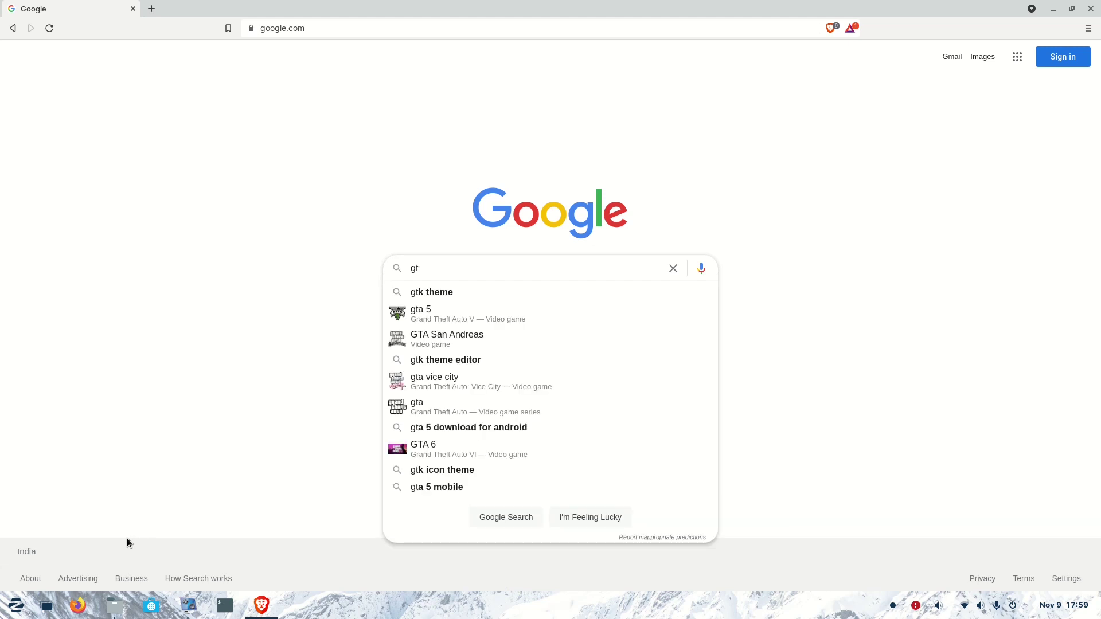
click(421, 292)
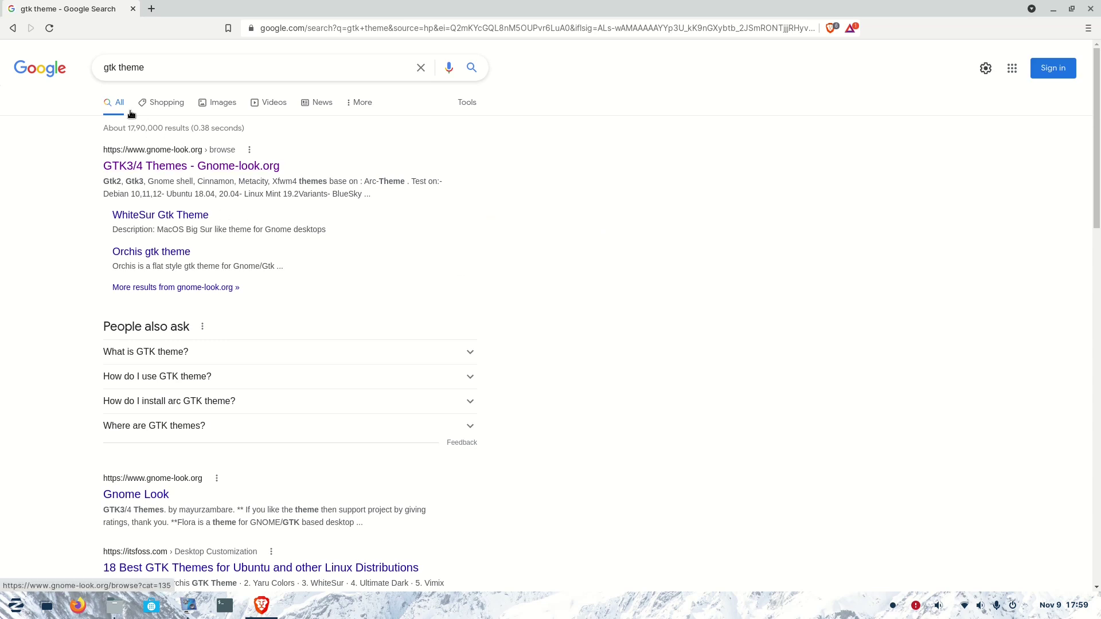
click(230, 171)
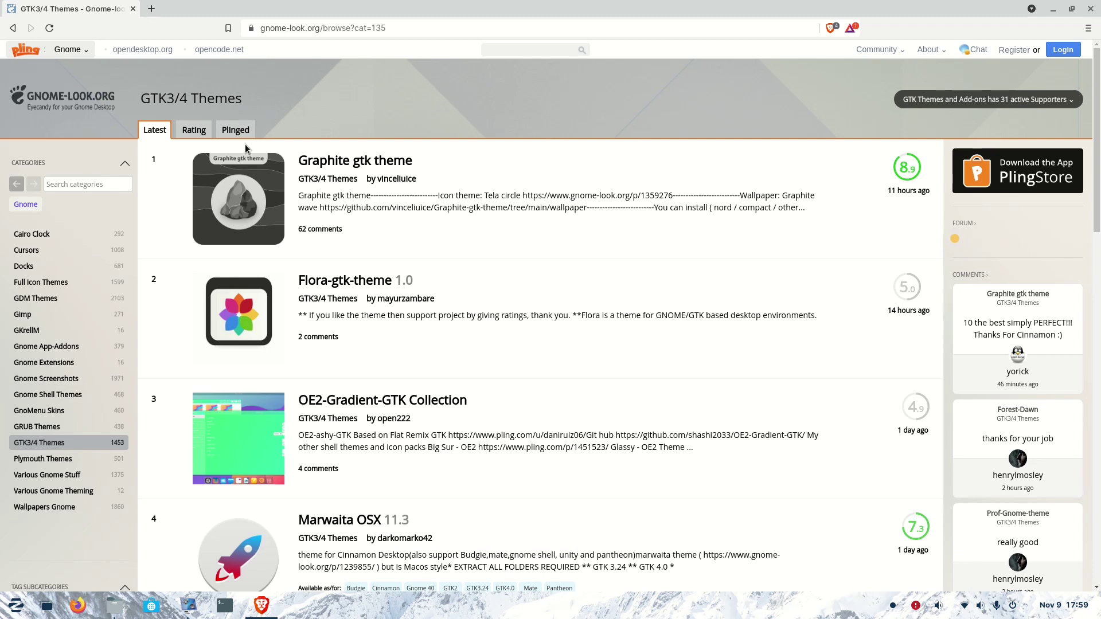
- Return from the Marwaita OSX page to the GTK3/4 Themes browse list
scroll(628, 456, down, 4)
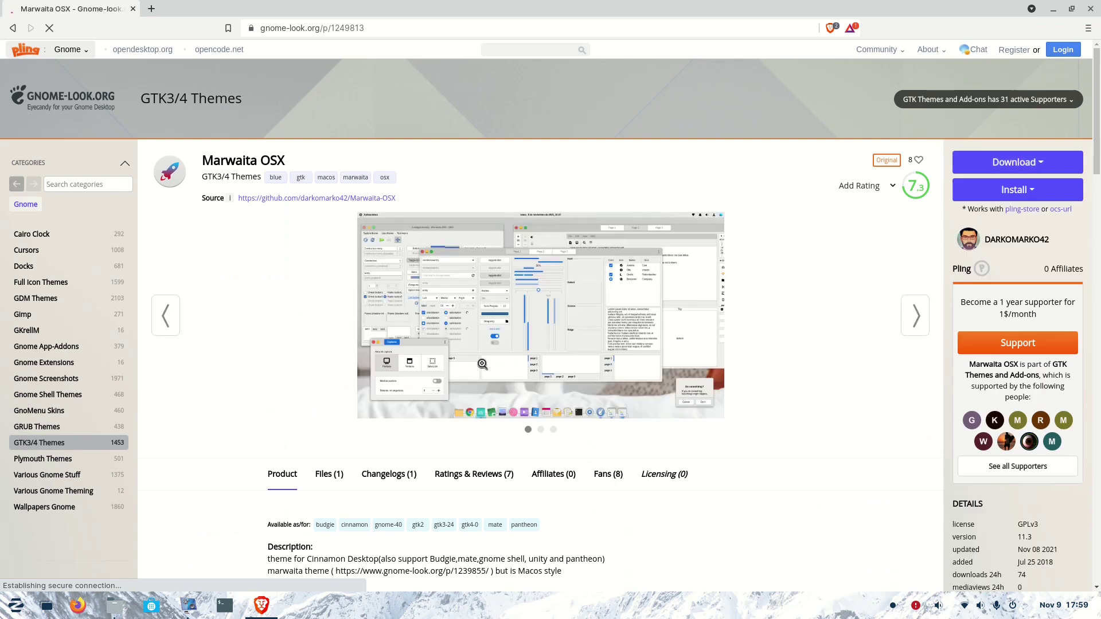
scroll(482, 364, down, 3)
scroll(483, 516, up, 2)
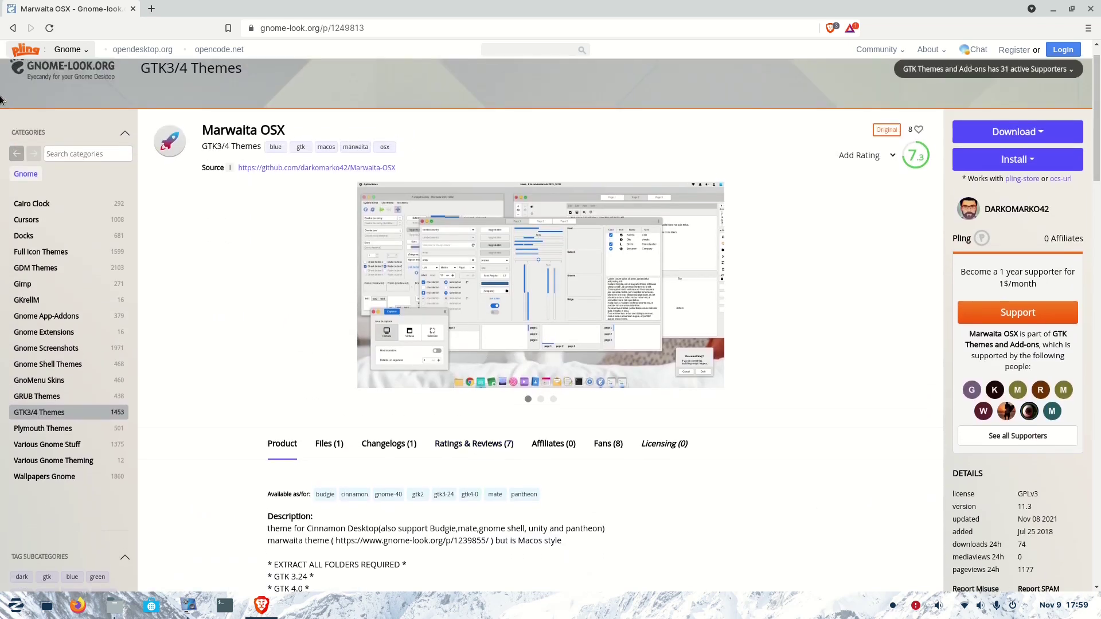
click(12, 28)
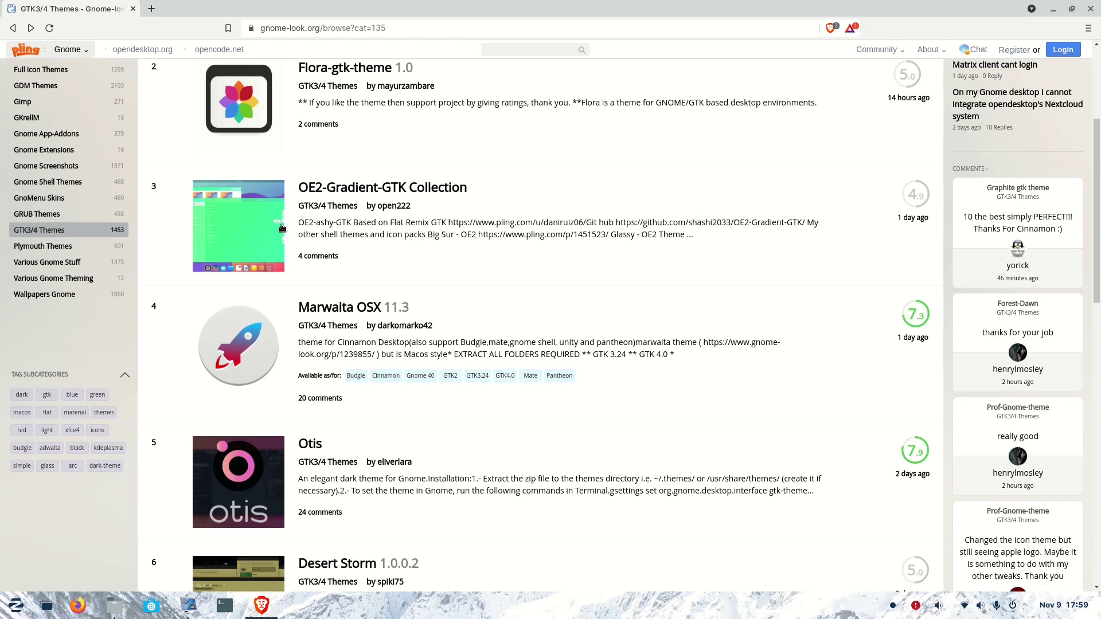
scroll(297, 316, up, 4)
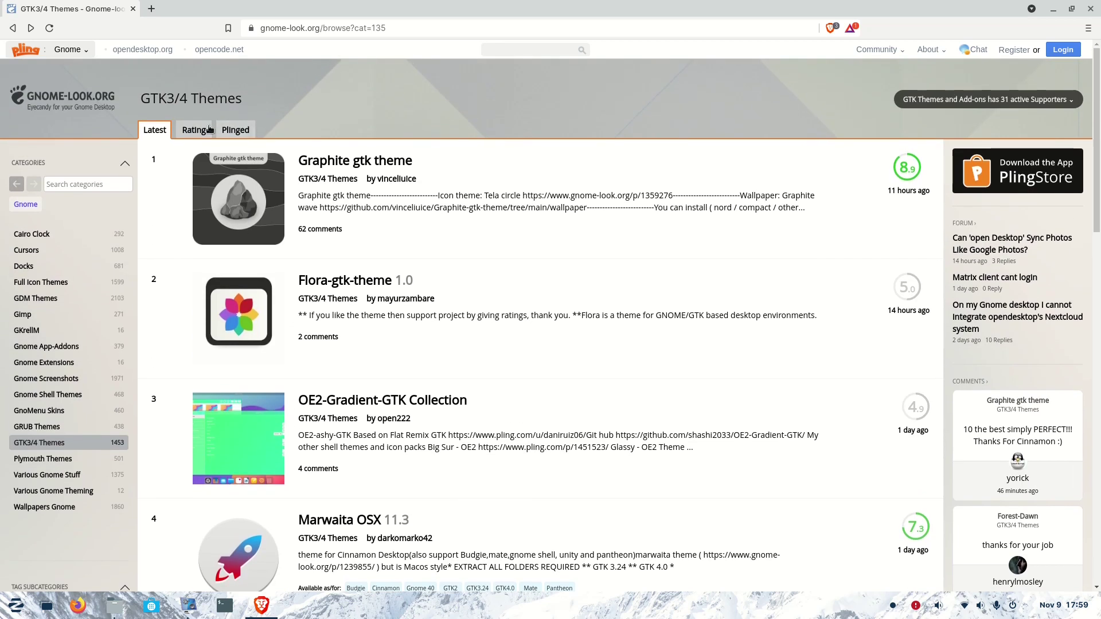
- Sort the themes by Rating and browse the results, with Orchis and Prof-Gnome-theme on top
click(201, 130)
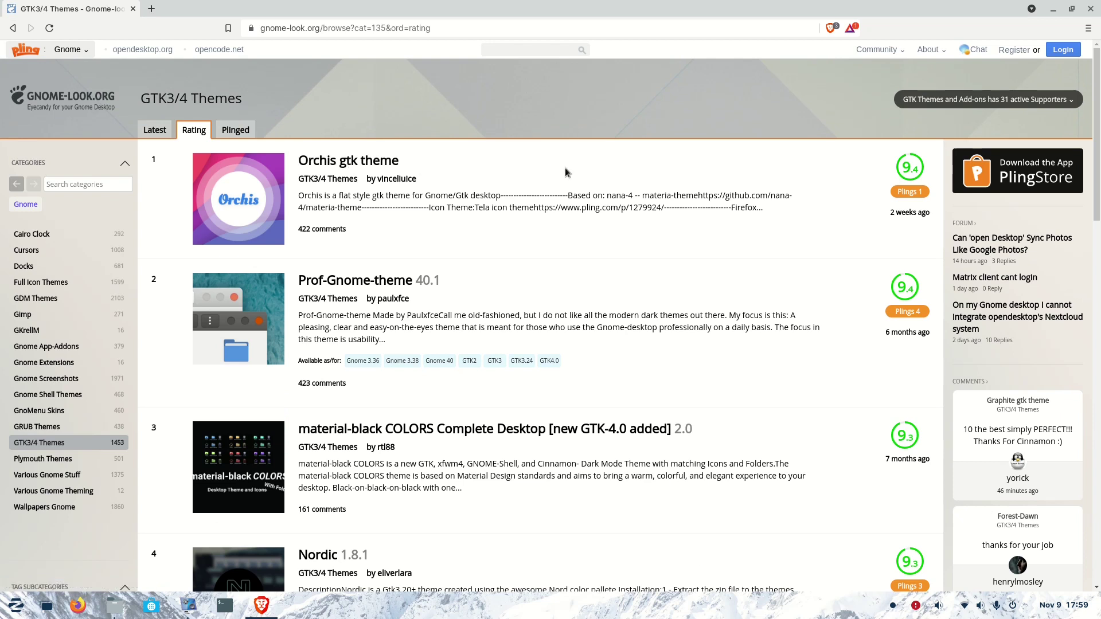
scroll(447, 467, down, 3)
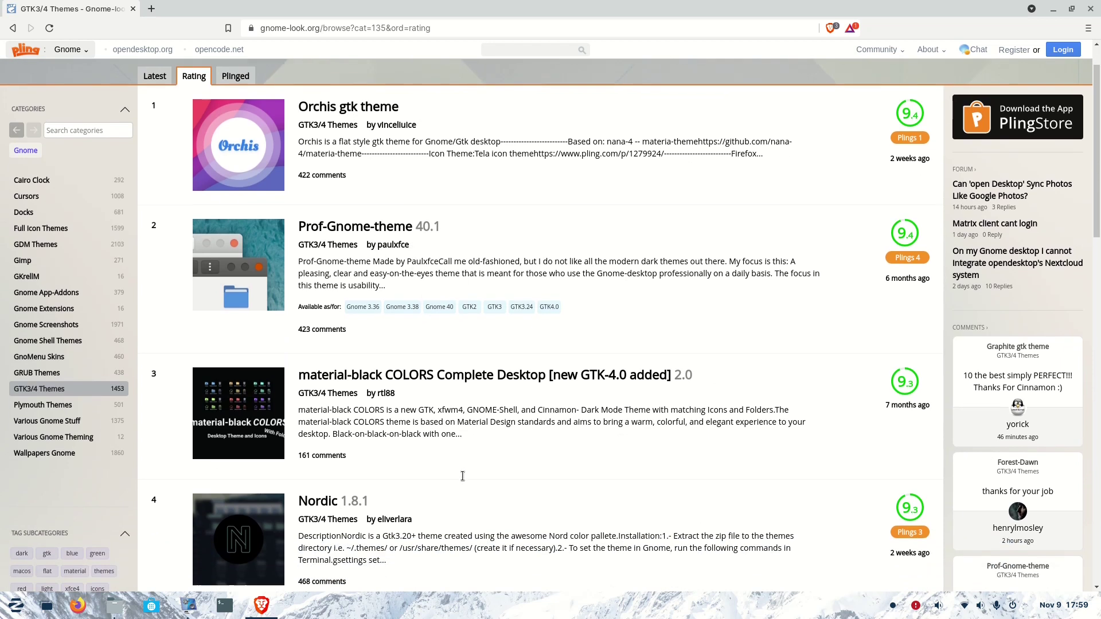
scroll(381, 384, down, 8)
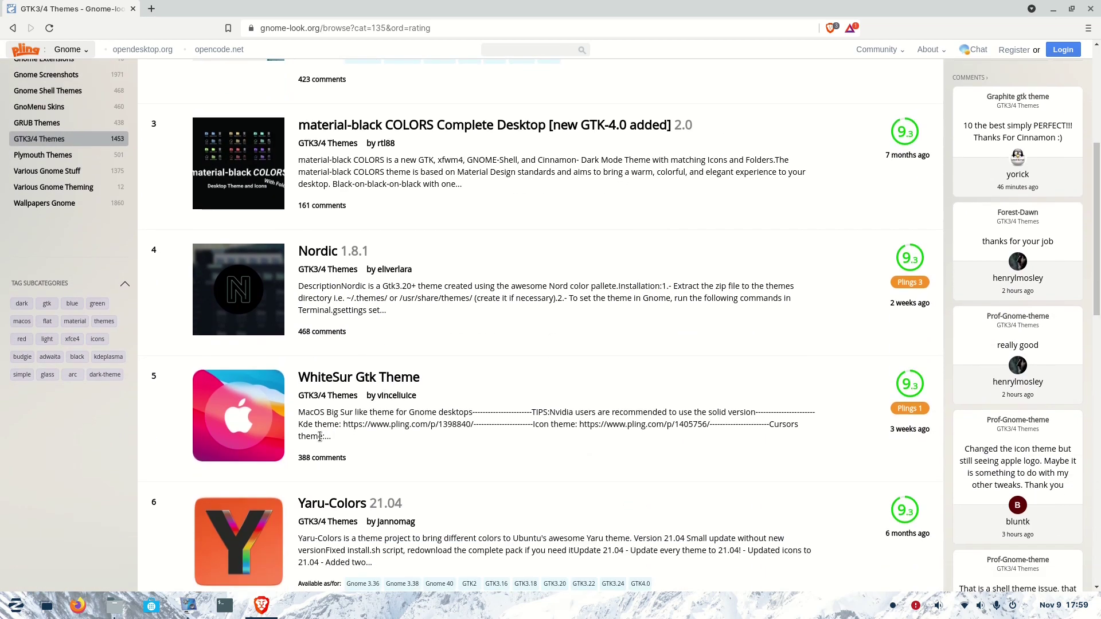
scroll(318, 445, down, 7)
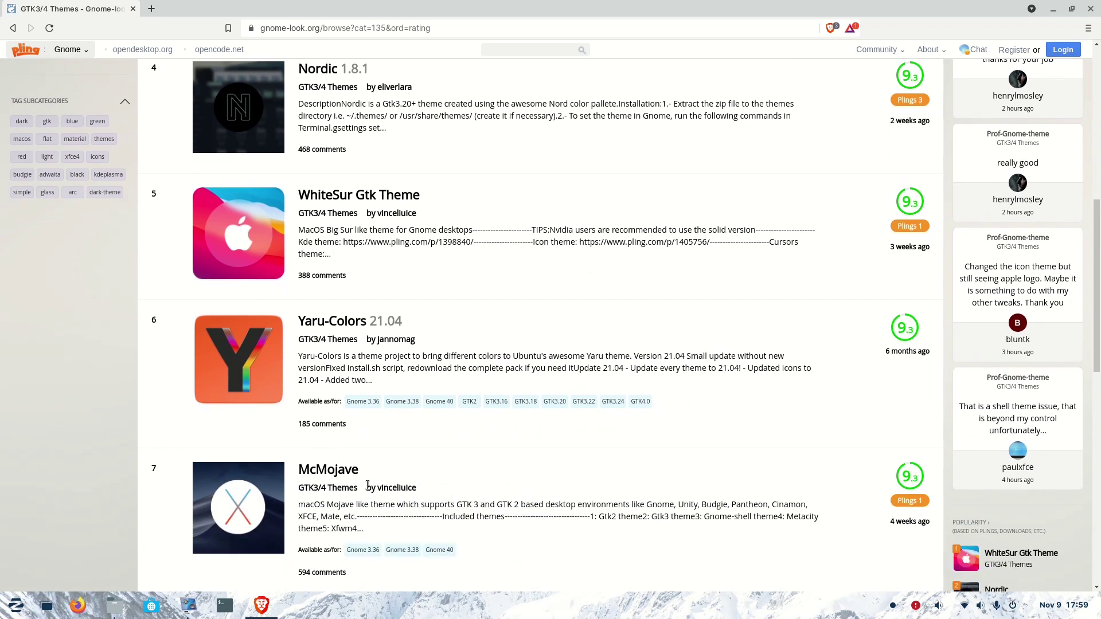
scroll(368, 486, up, 10)
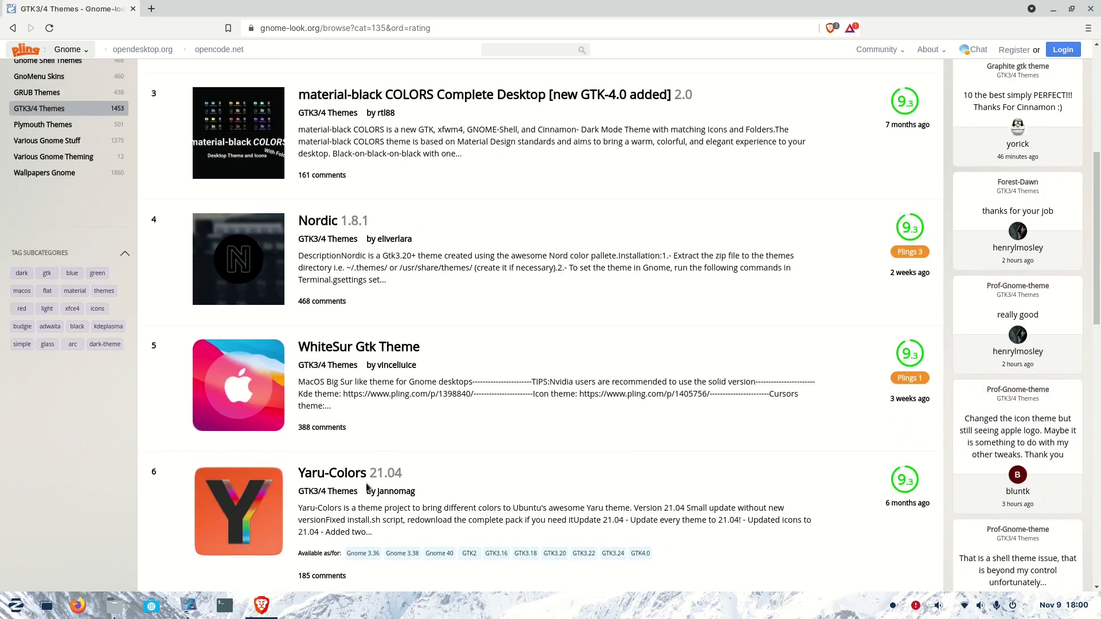
scroll(365, 484, up, 8)
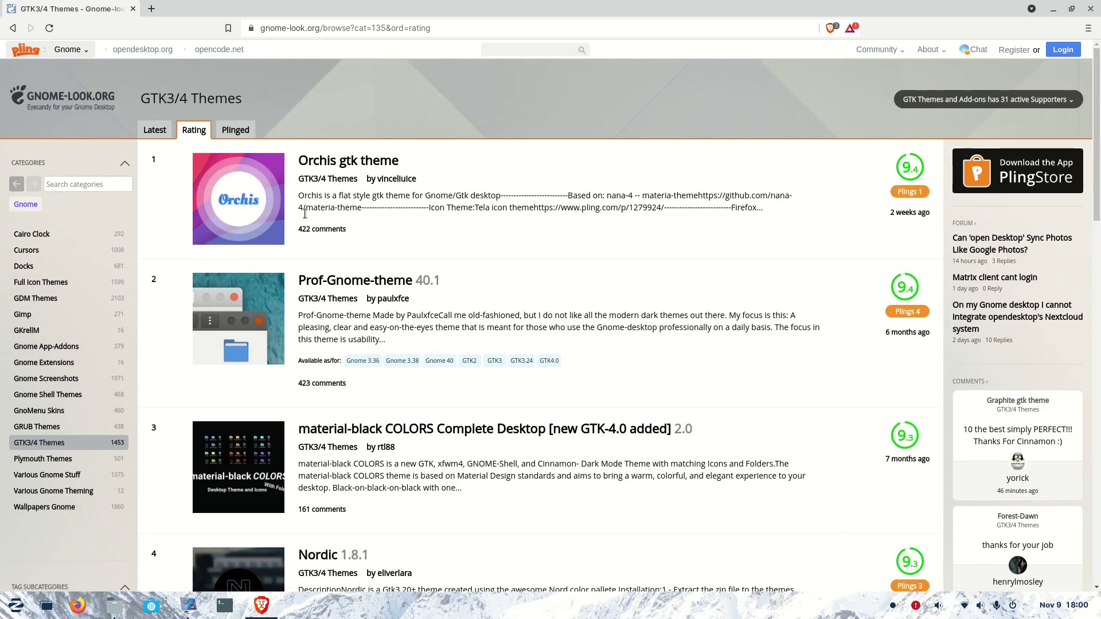
- Open the Prof-Gnome-theme page and show its list of downloadable .xz theme archives
click(376, 280)
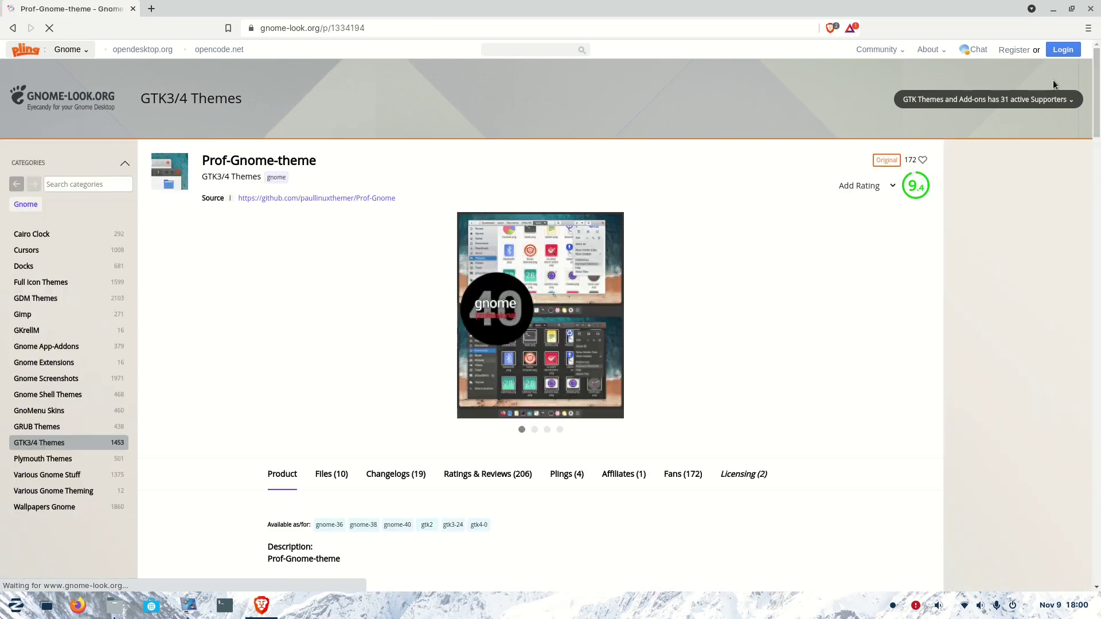
scroll(712, 384, down, 3)
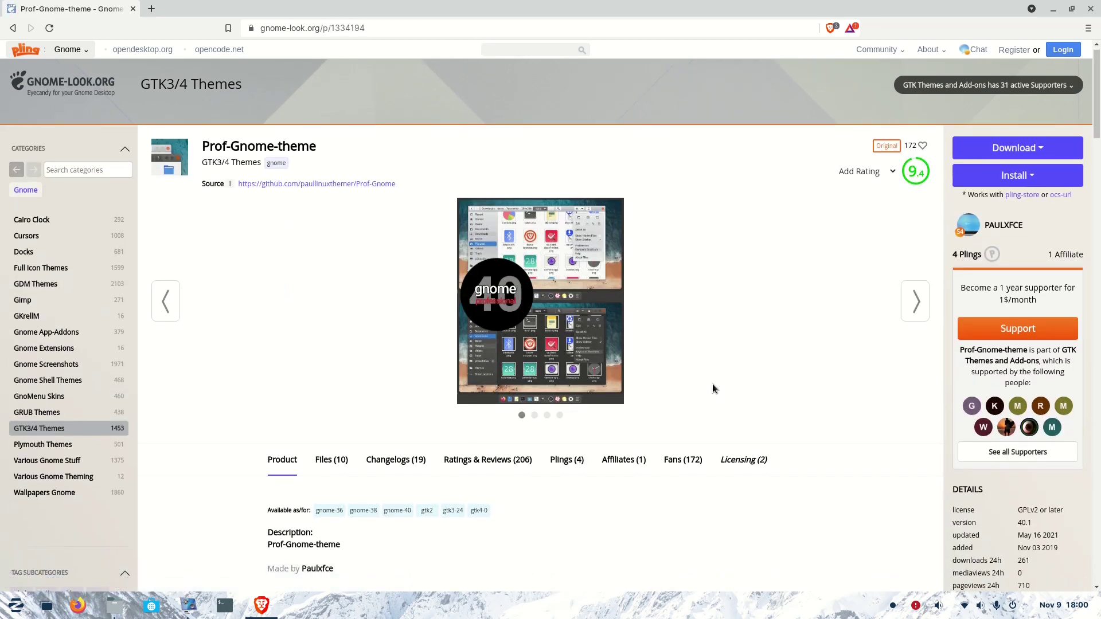
scroll(717, 391, down, 2)
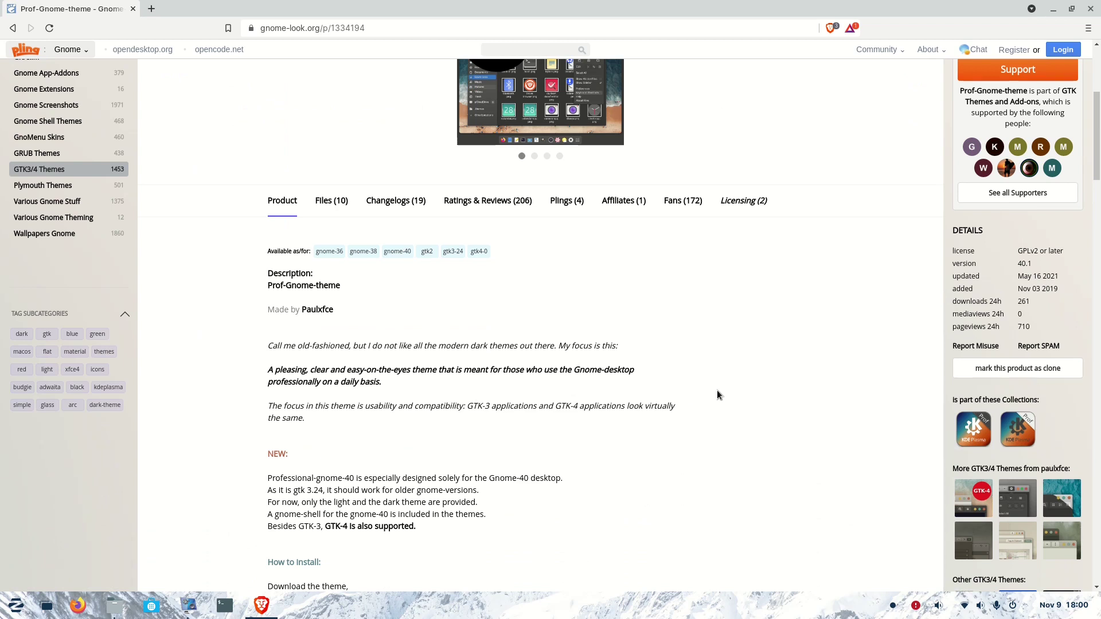
scroll(717, 395, up, 5)
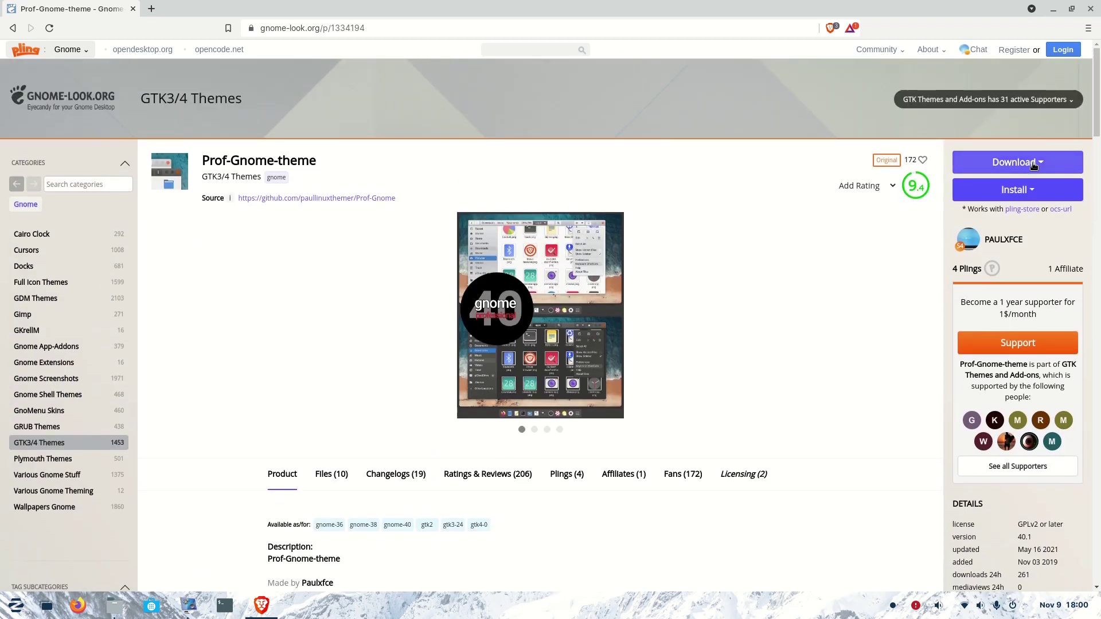
click(1036, 166)
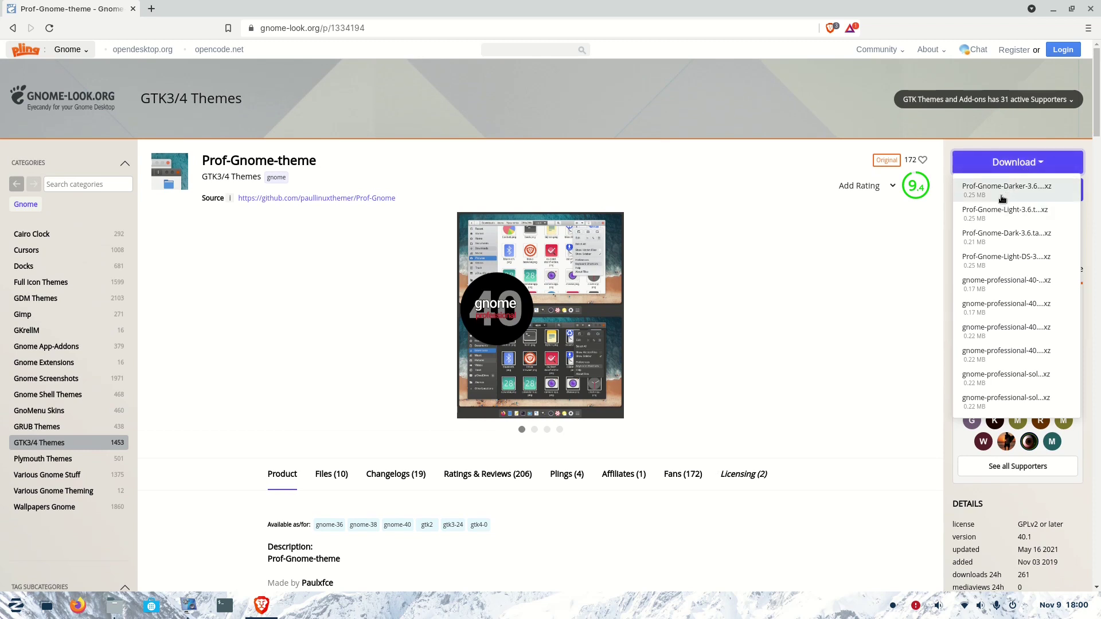
- Download the 0.21 MB Prof-Gnome-Dark-3.6 archive and save it into Downloads
click(1001, 240)
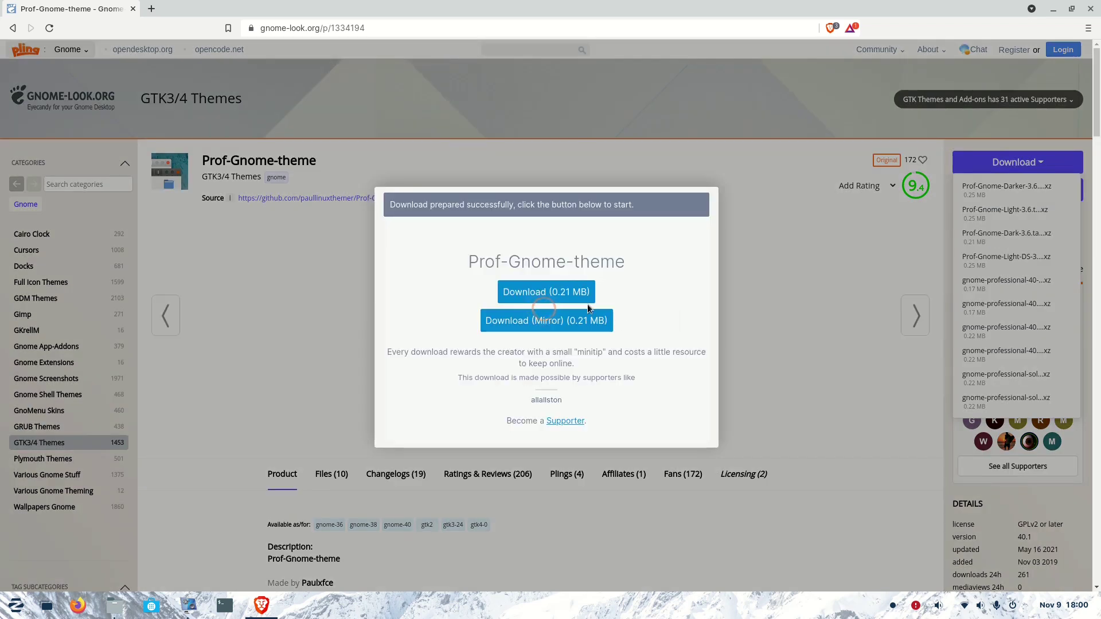
click(547, 293)
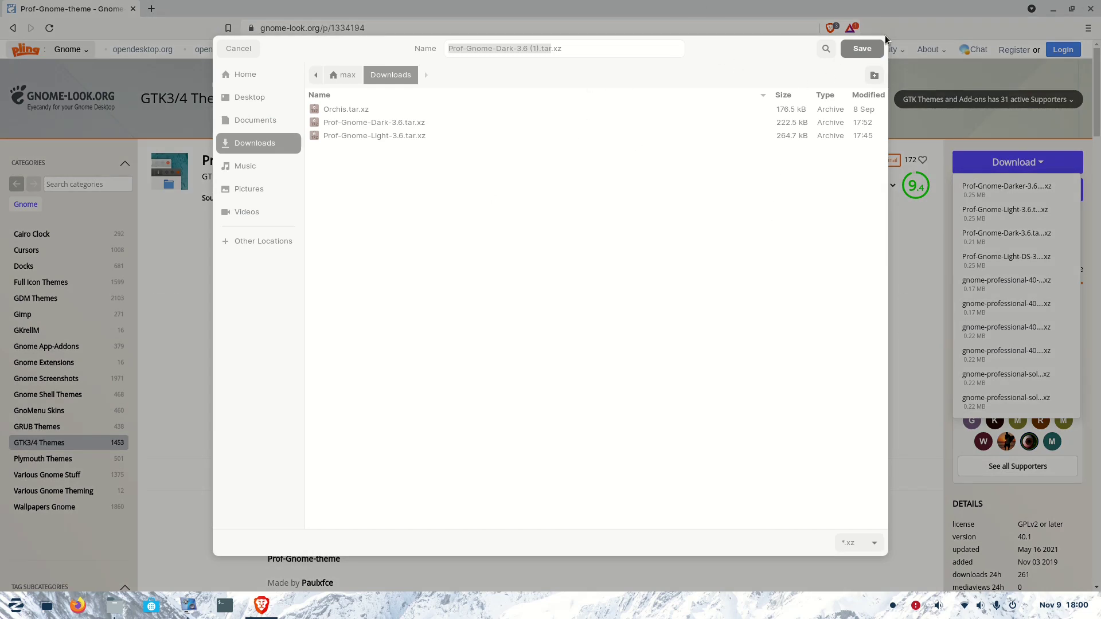
click(690, 53)
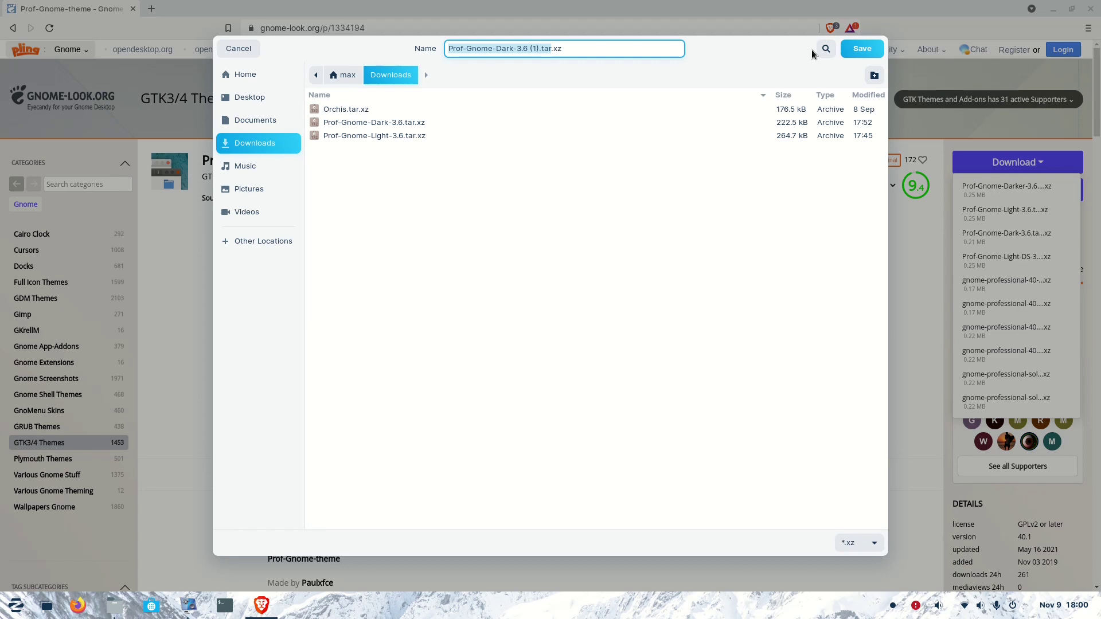
click(857, 55)
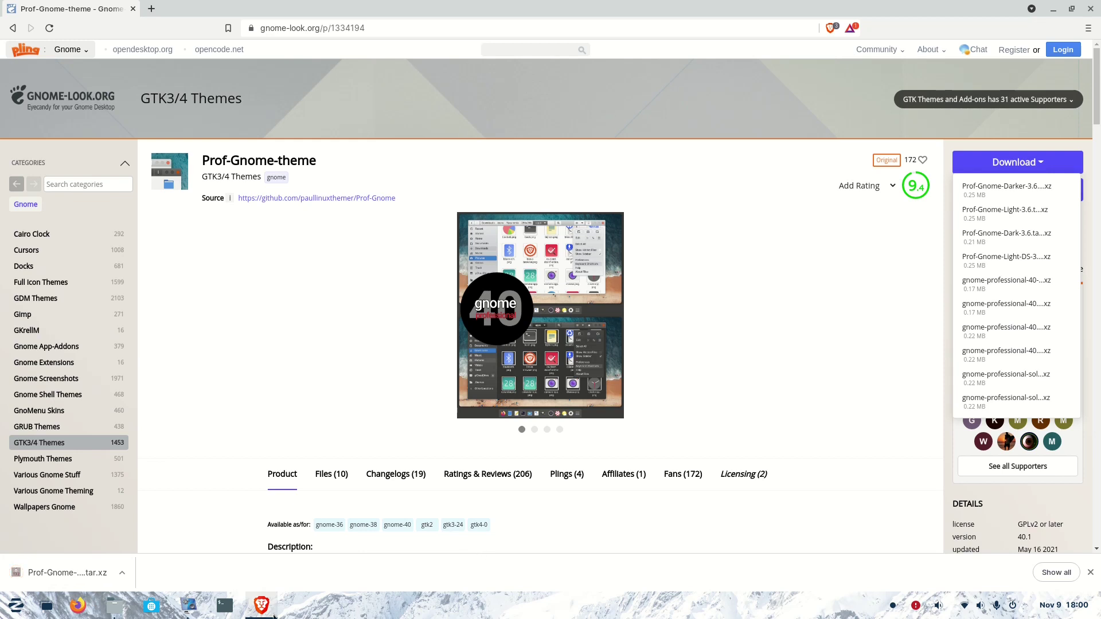
- Minimize Brave and bring back the Files window showing the Home folder
click(1054, 11)
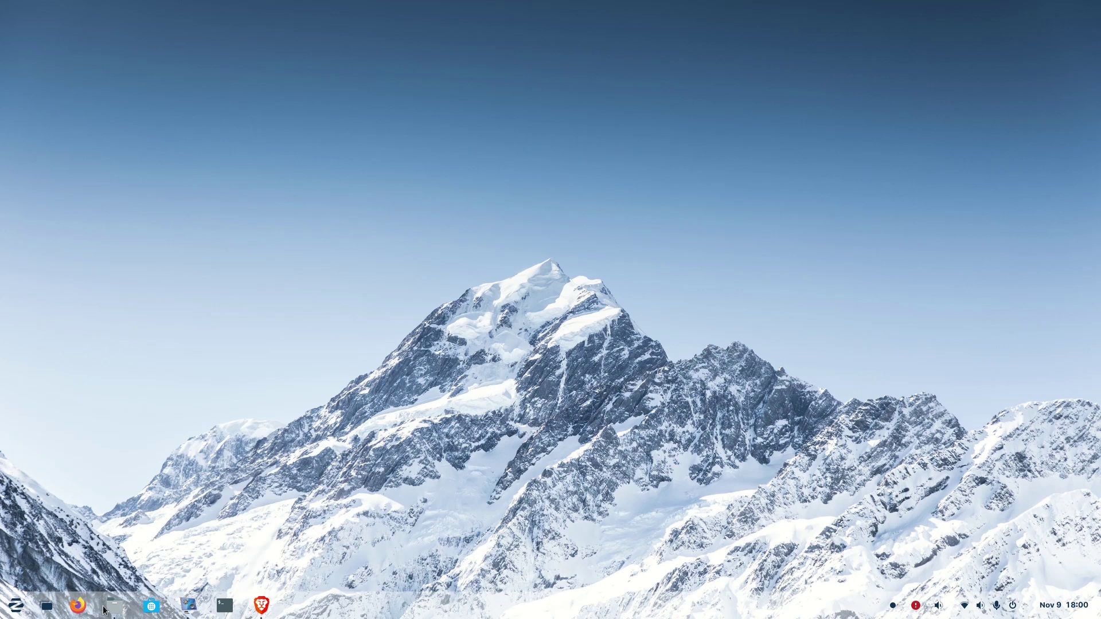
click(109, 608)
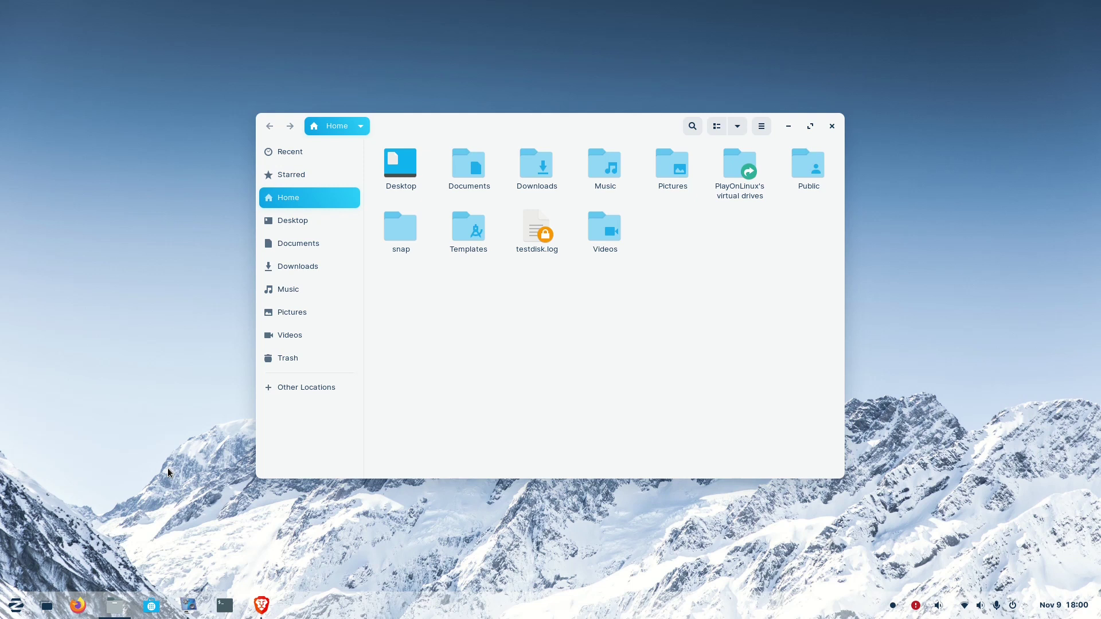
- Show hidden items in Home with Ctrl+H, revealing .config, .local, .cache and .bashrc
key(ctrl+h)
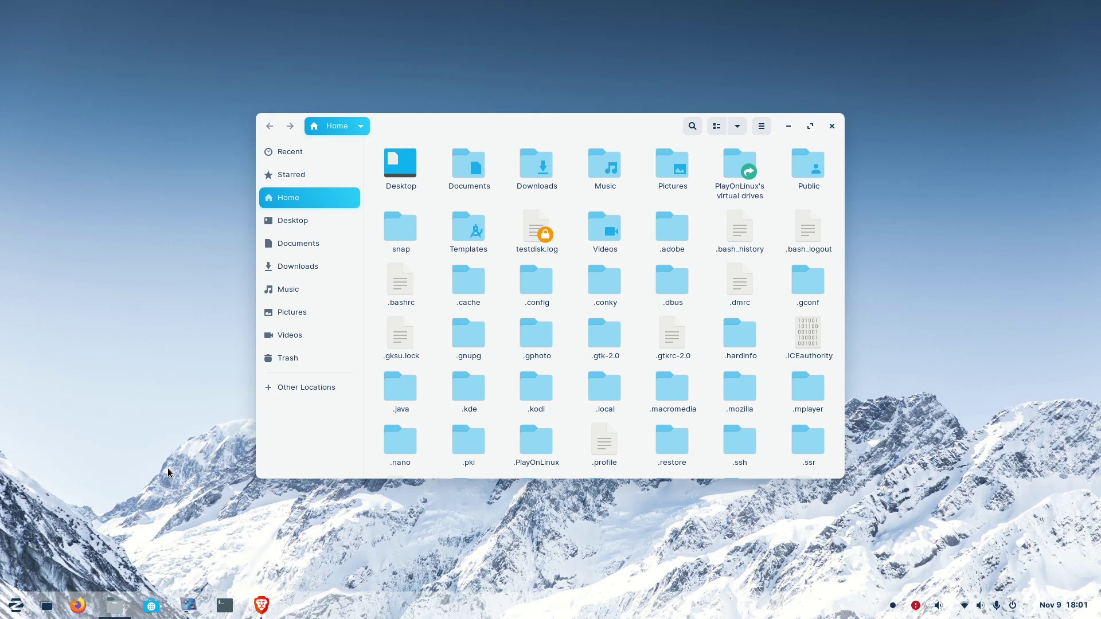
scroll(567, 281, down, 4)
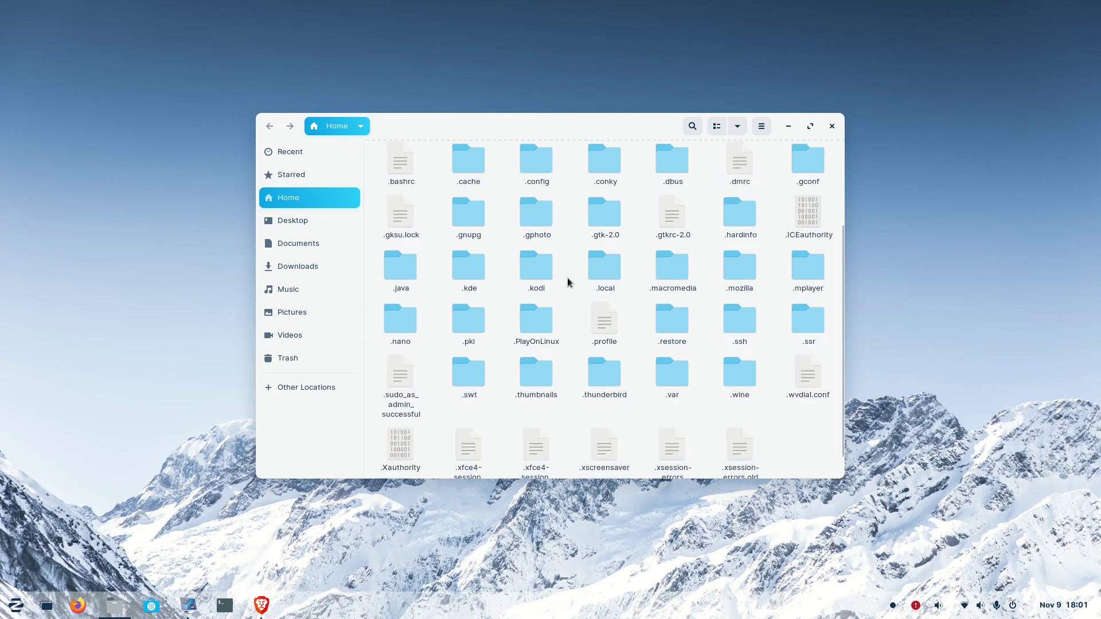
scroll(567, 281, down, 1)
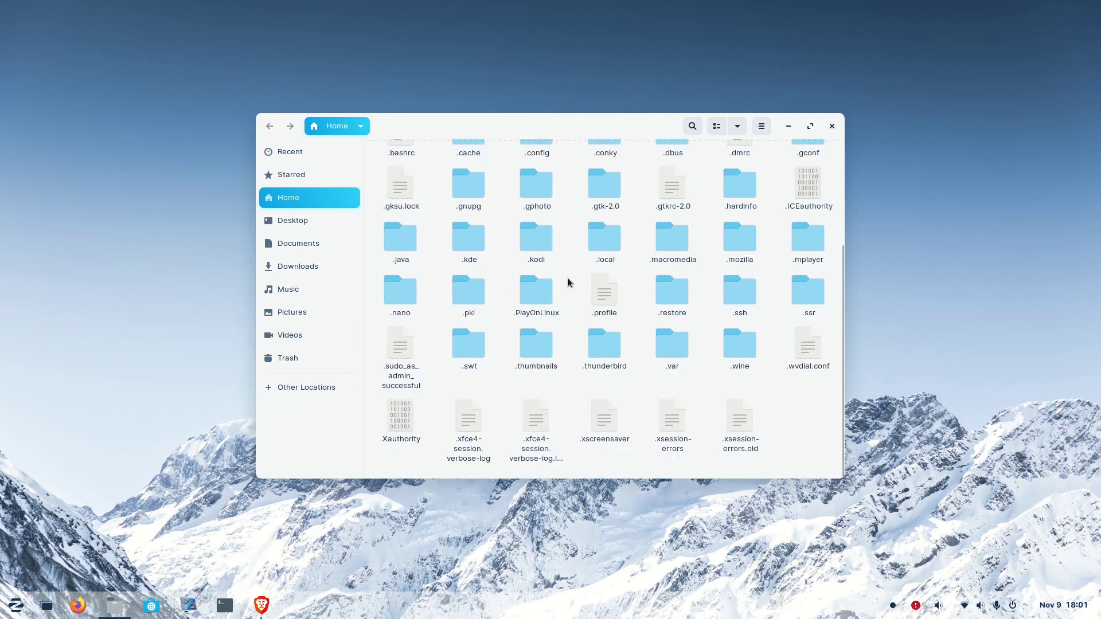
- Create a new folder named '.themes' in Home and open it
scroll(567, 277, up, 3)
scroll(567, 278, down, 3)
right_click(784, 427)
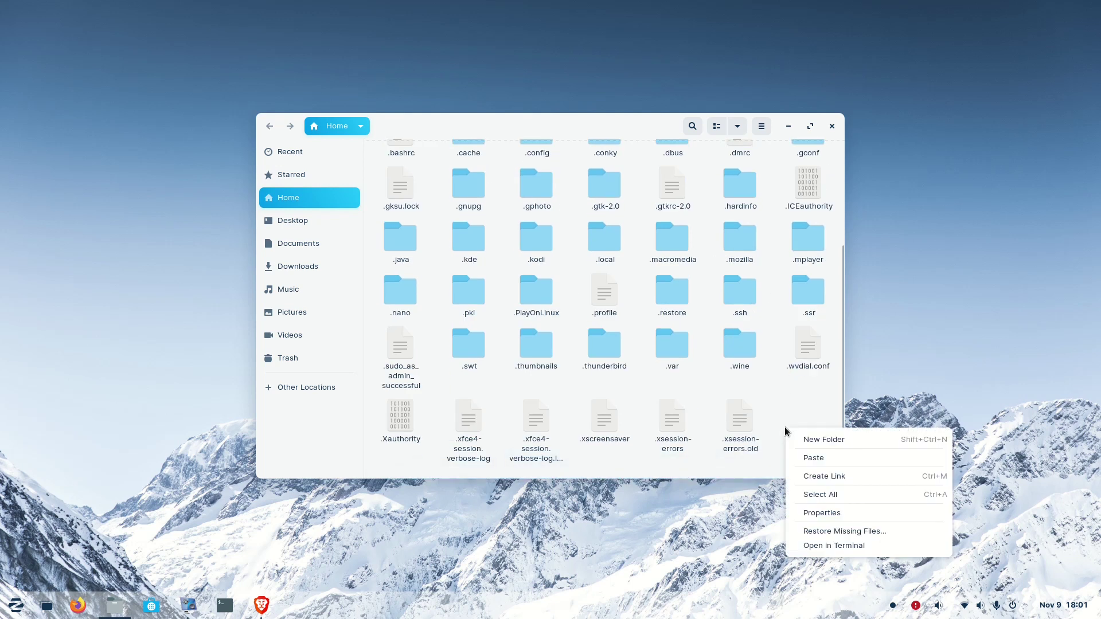
click(820, 440)
text(.)
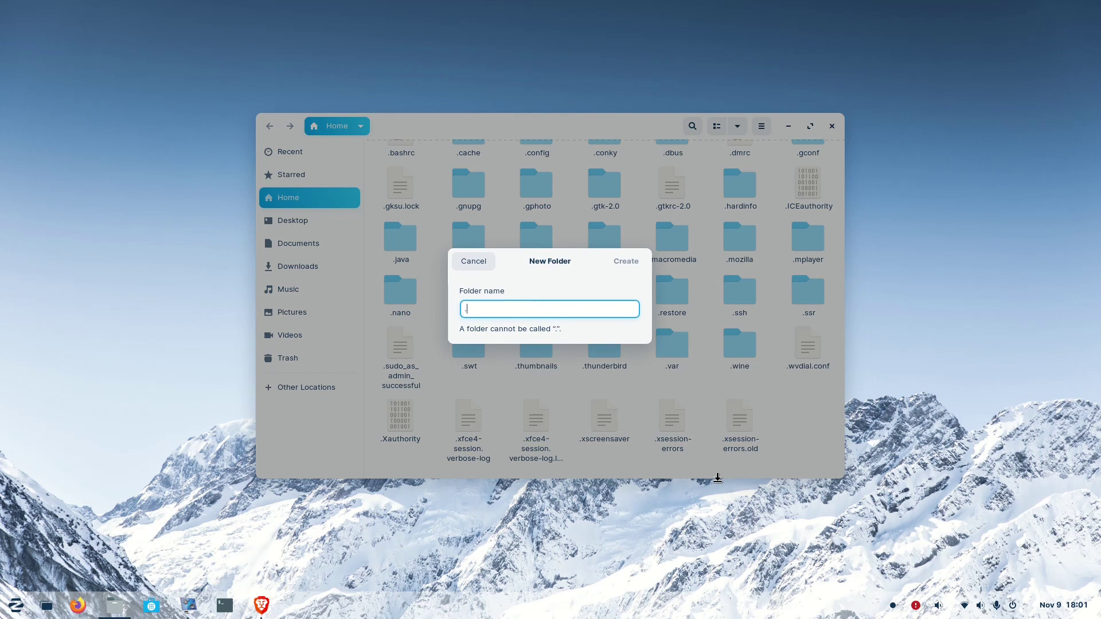
text(th)
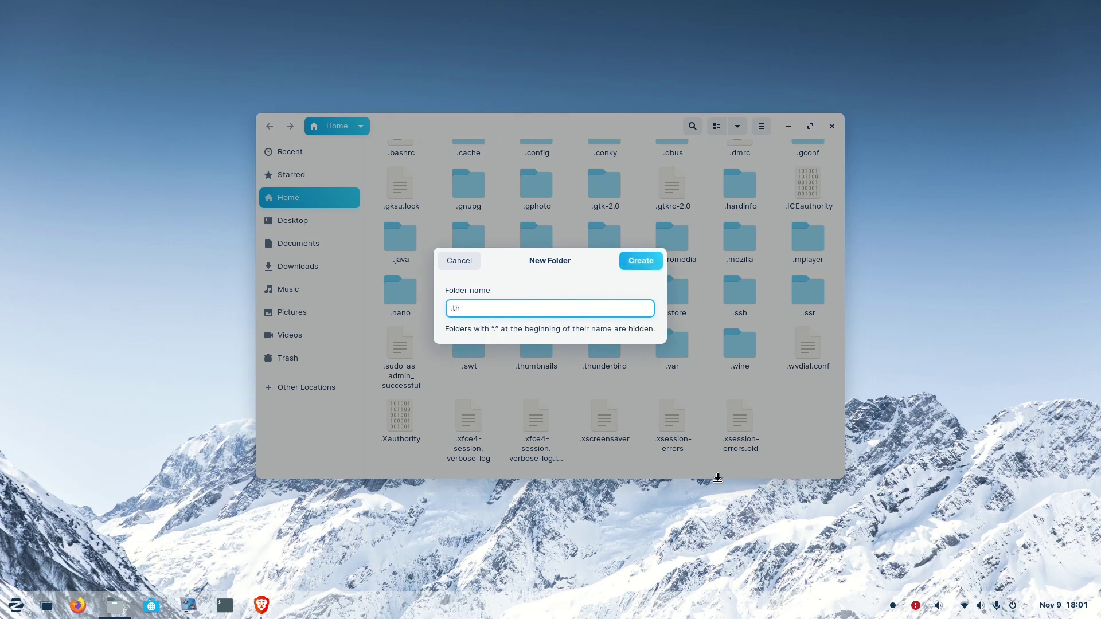
text(emes)
click(626, 265)
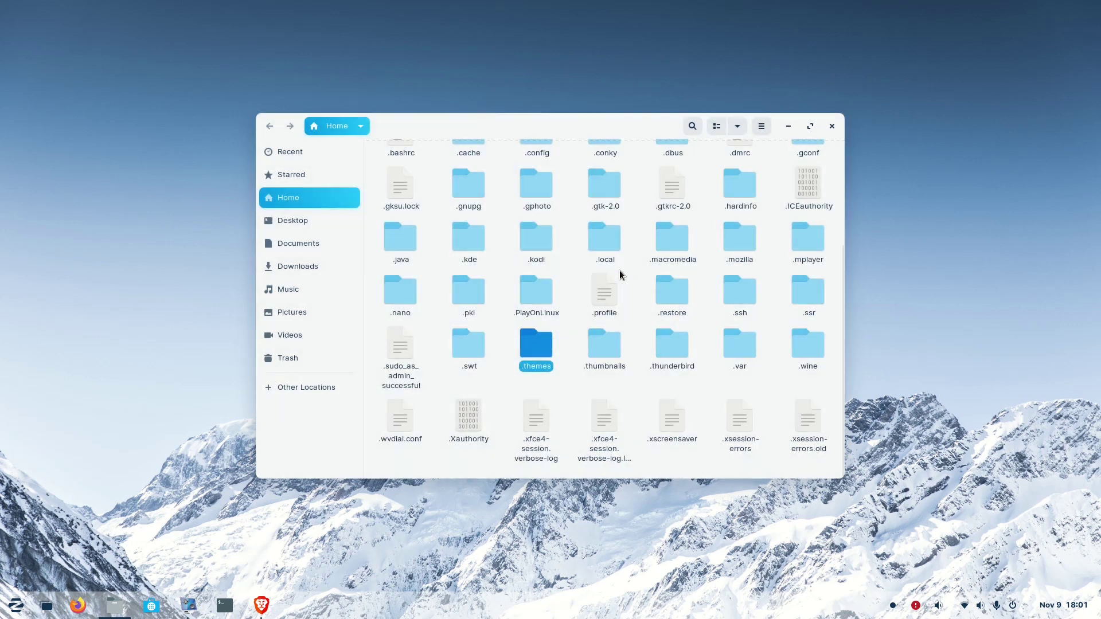
double_click(548, 353)
drag(587, 121, 378, 41)
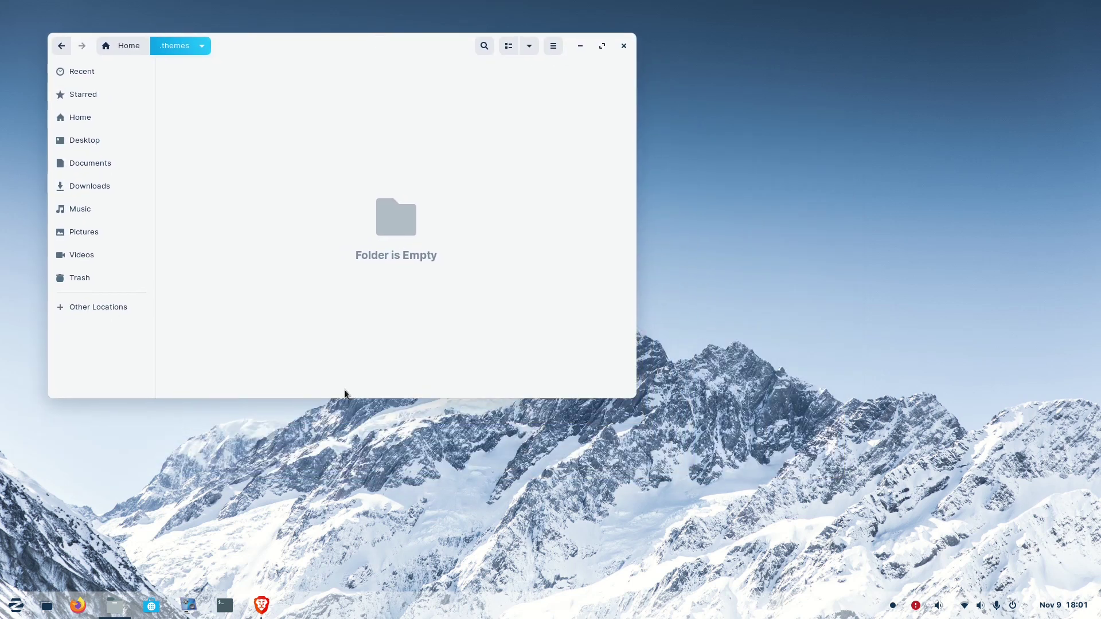
- Open 'Prof-Gnome-Dark-3.6 (1).tar.xz' in Archive Manager and drag its Prof-Gnome-Dark-3.6 folder into .themes
click(262, 605)
click(88, 571)
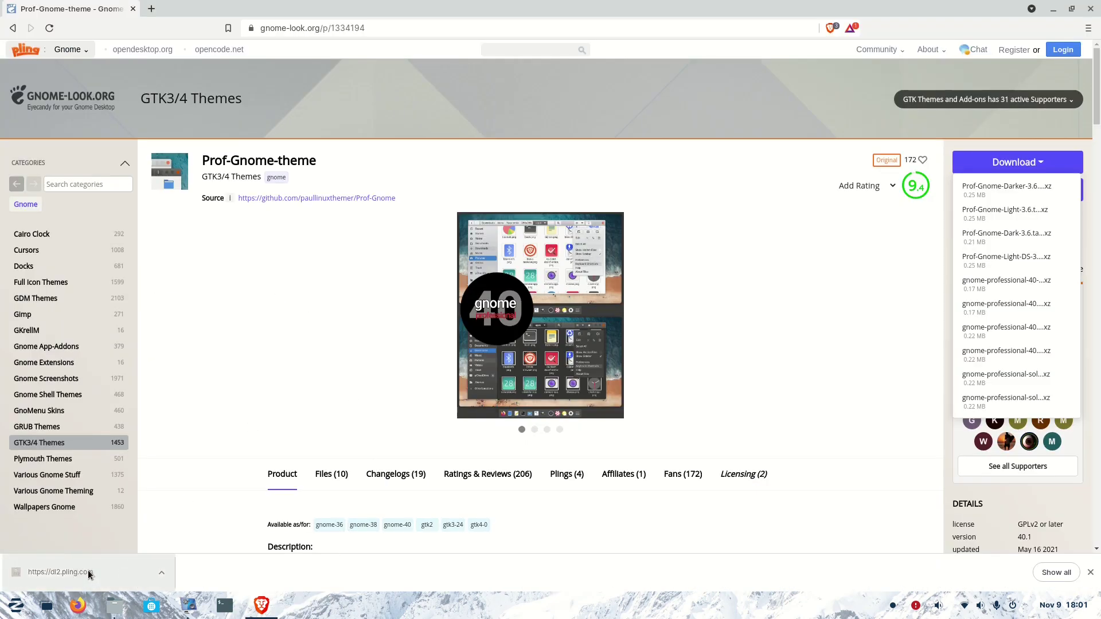
click(1053, 15)
click(1052, 10)
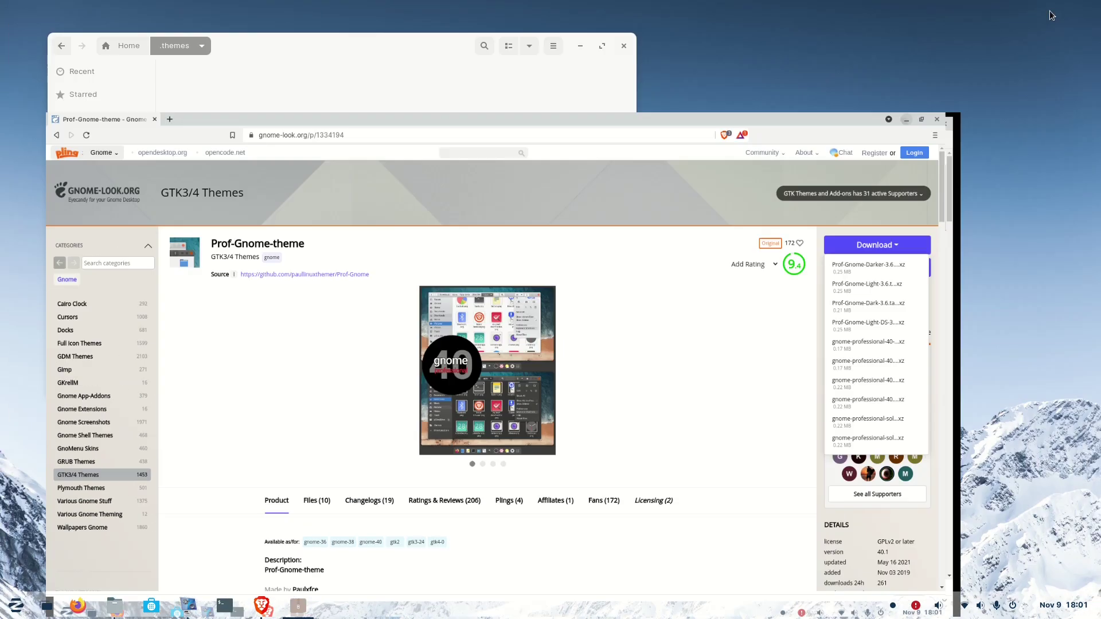
drag(552, 154, 950, 95)
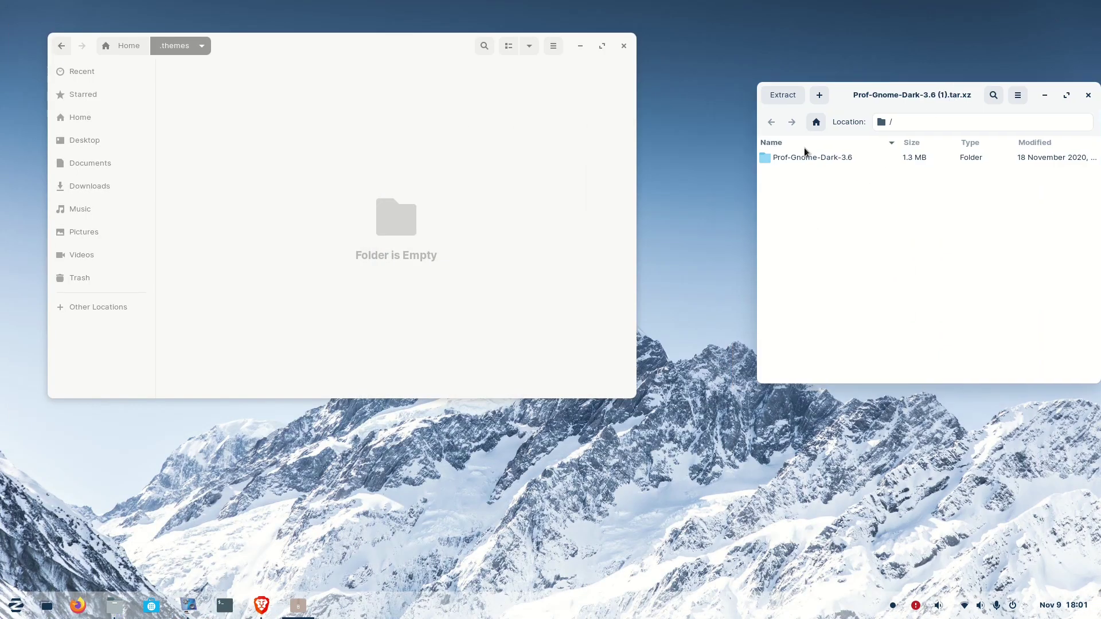
drag(796, 161, 291, 167)
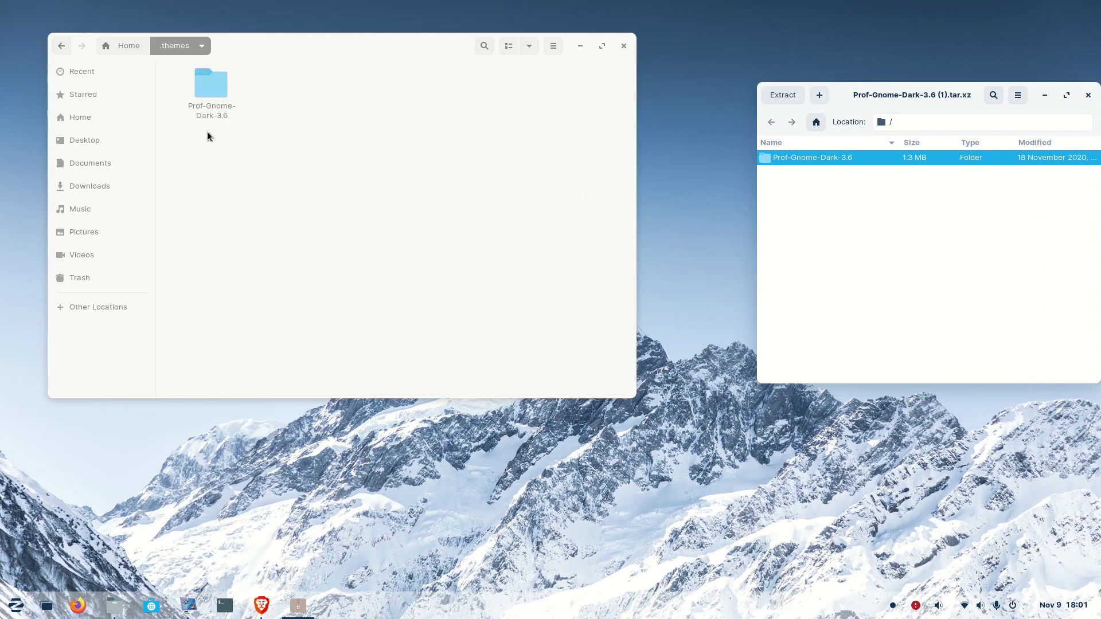
click(221, 123)
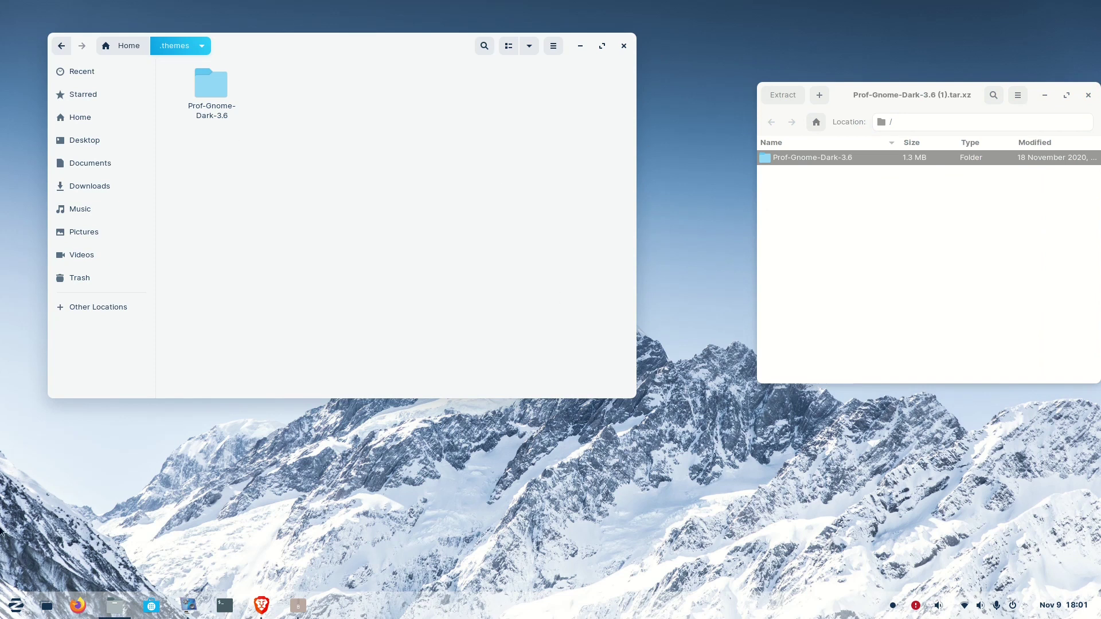
- In Zorin Appearance under Theme > Other, set the Applications theme to Prof-Gnome-Dark-3.6
click(16, 606)
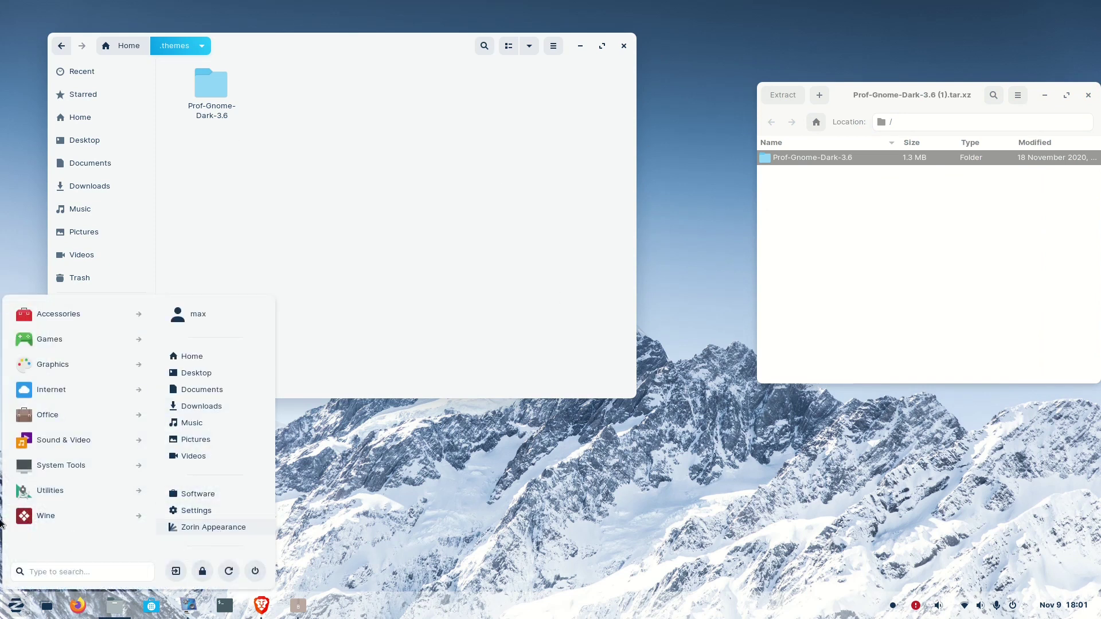
click(5, 607)
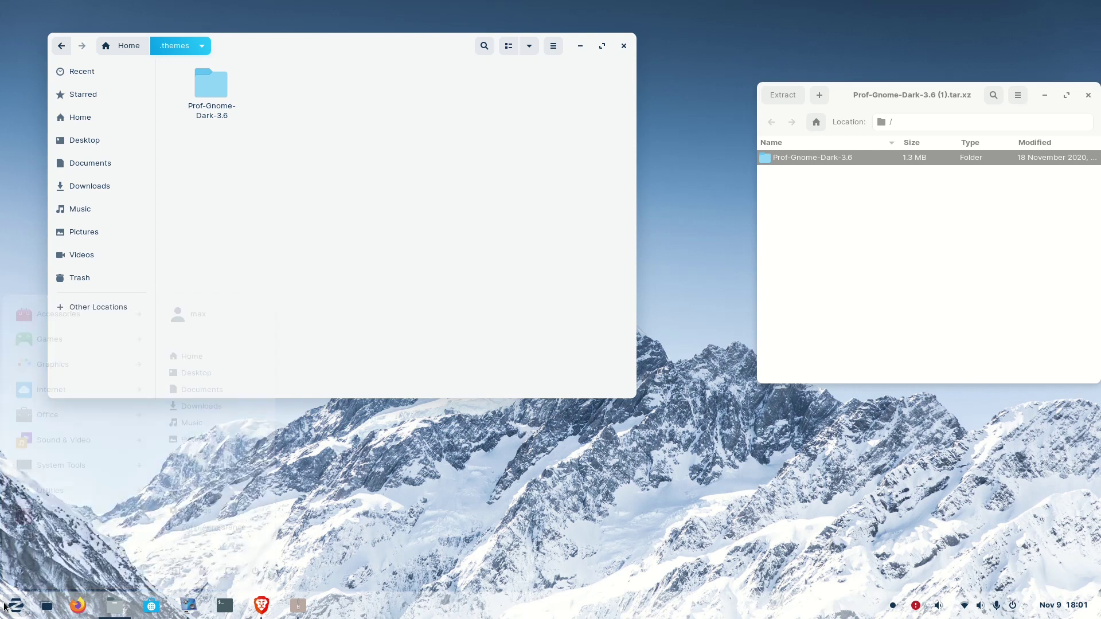
click(4, 607)
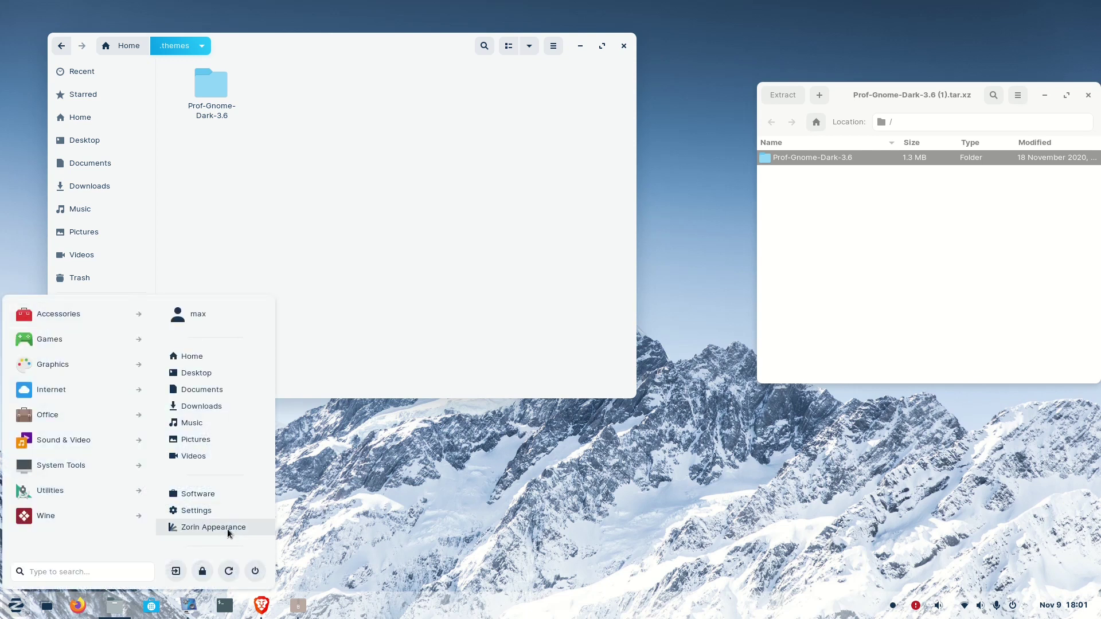
click(222, 526)
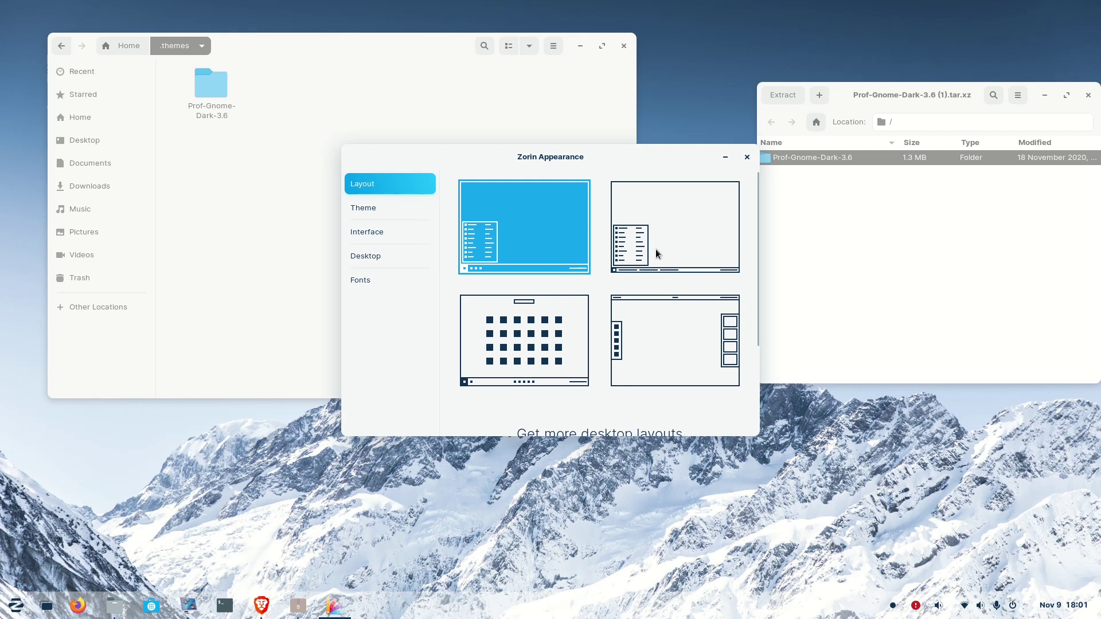
click(362, 210)
click(643, 189)
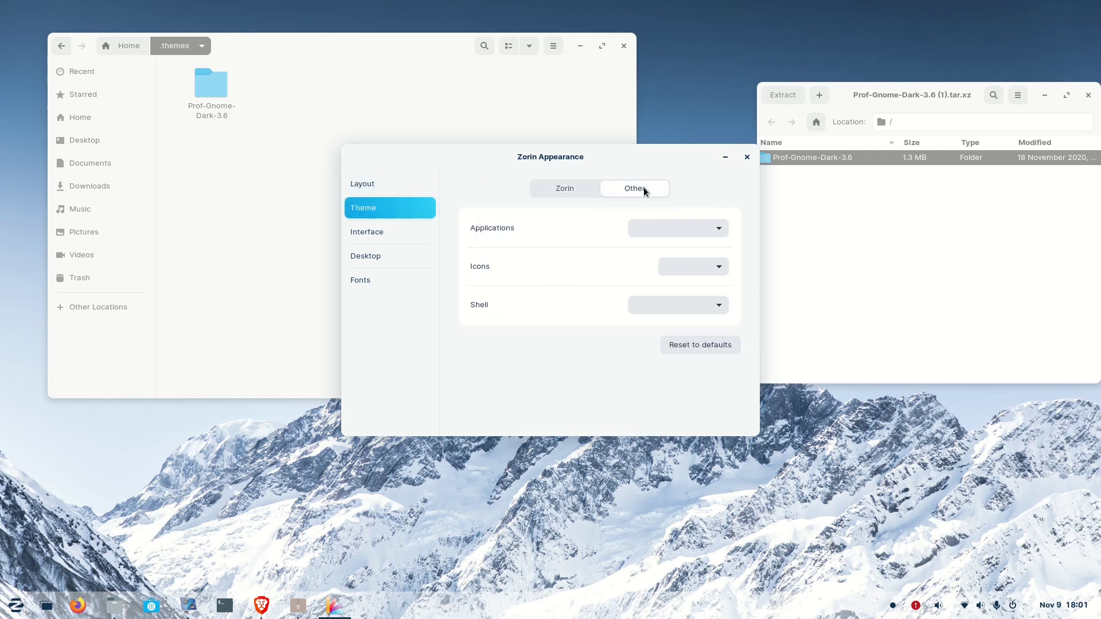
click(672, 229)
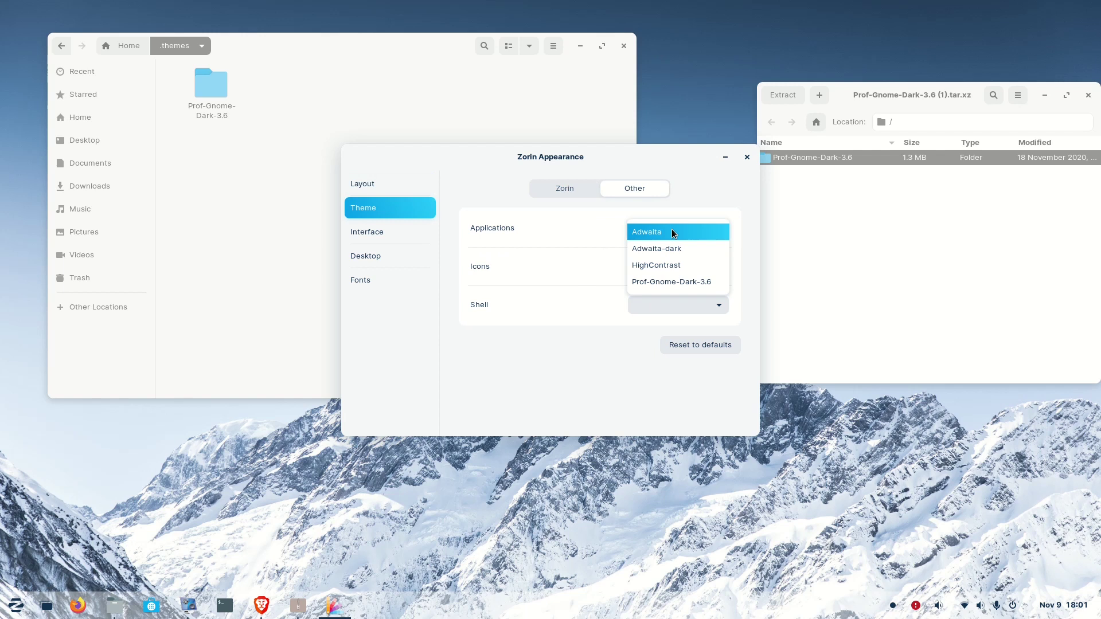
click(655, 283)
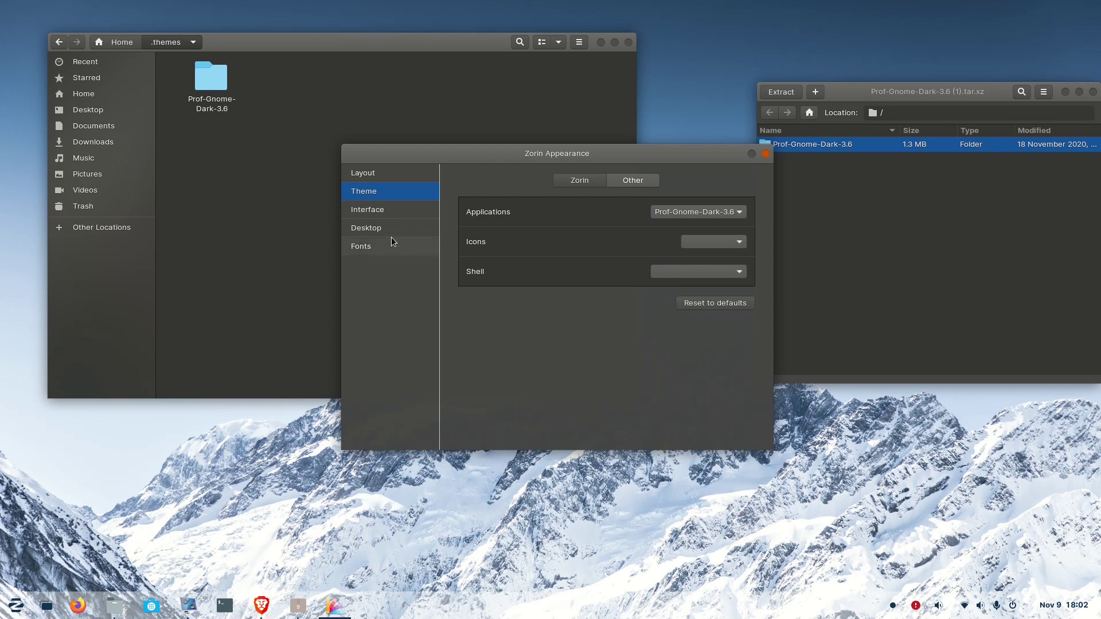
- Choose Prof-Gnome-Dark-3.6 from the Shell theme dropdown so the taskbar turns dark too
click(383, 180)
click(387, 194)
click(665, 273)
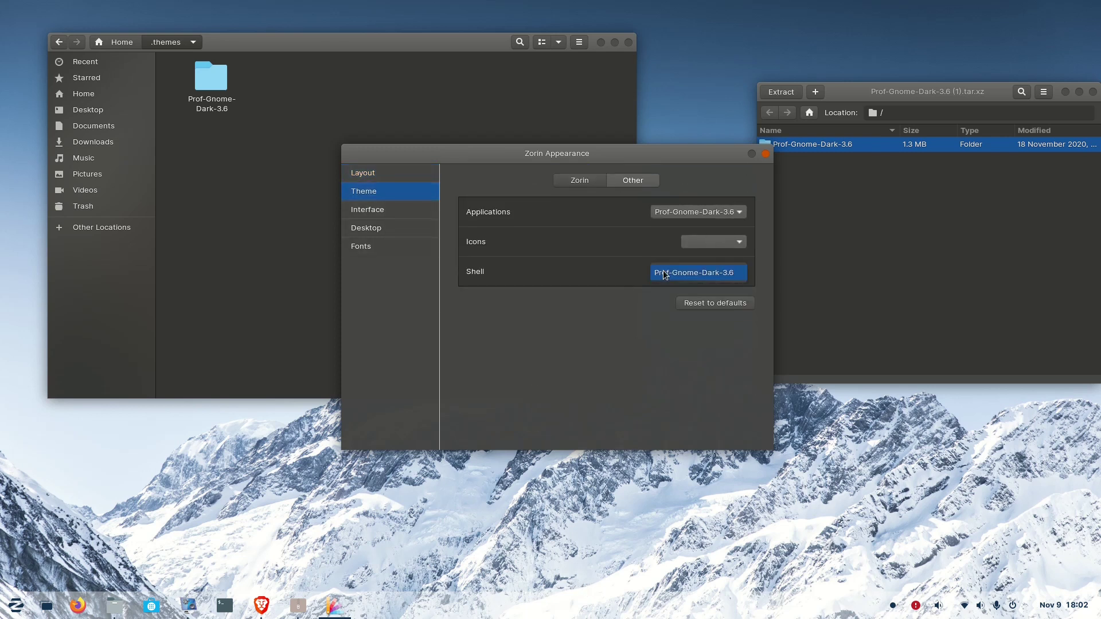
click(666, 273)
click(683, 271)
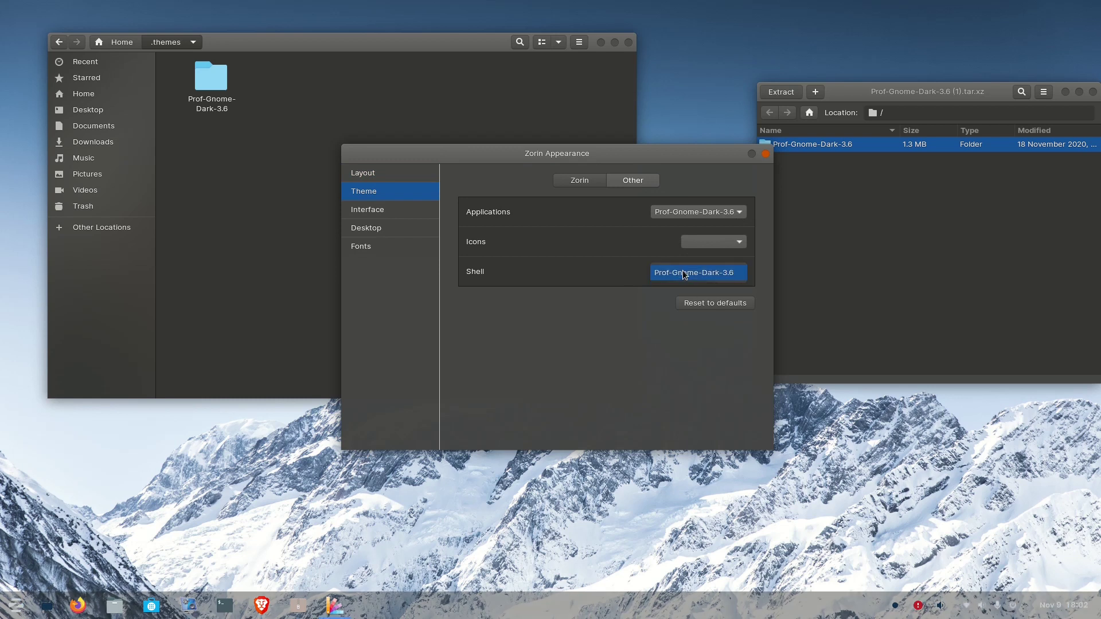
click(684, 275)
- Open the Background page from the desktop menu and pick the first custom wave wallpaper
right_click(167, 555)
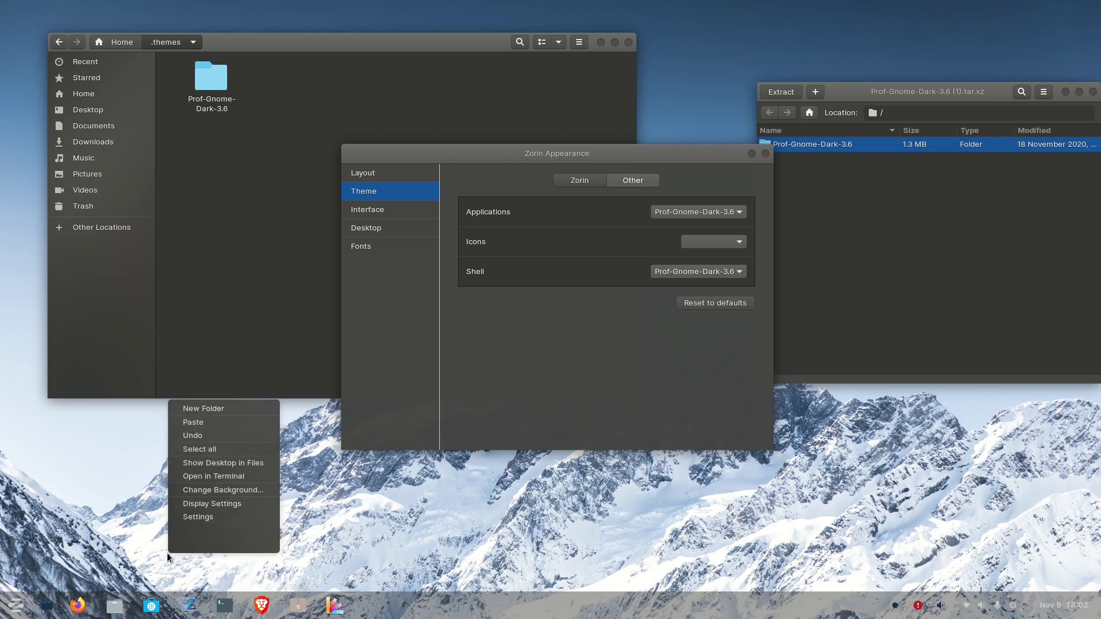
click(208, 493)
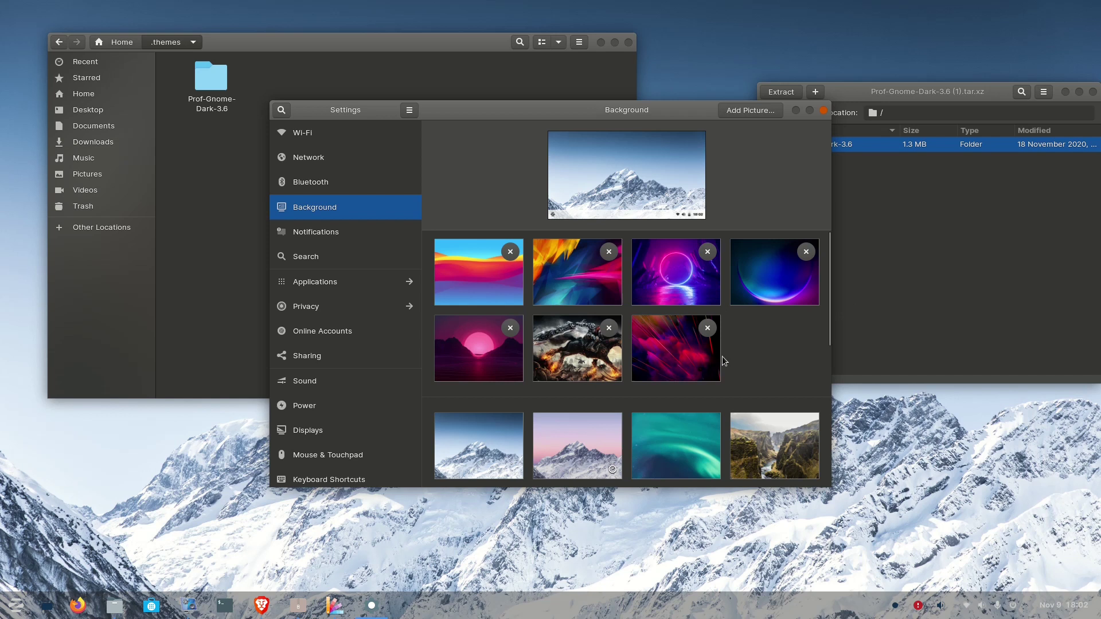
scroll(722, 356, down, 5)
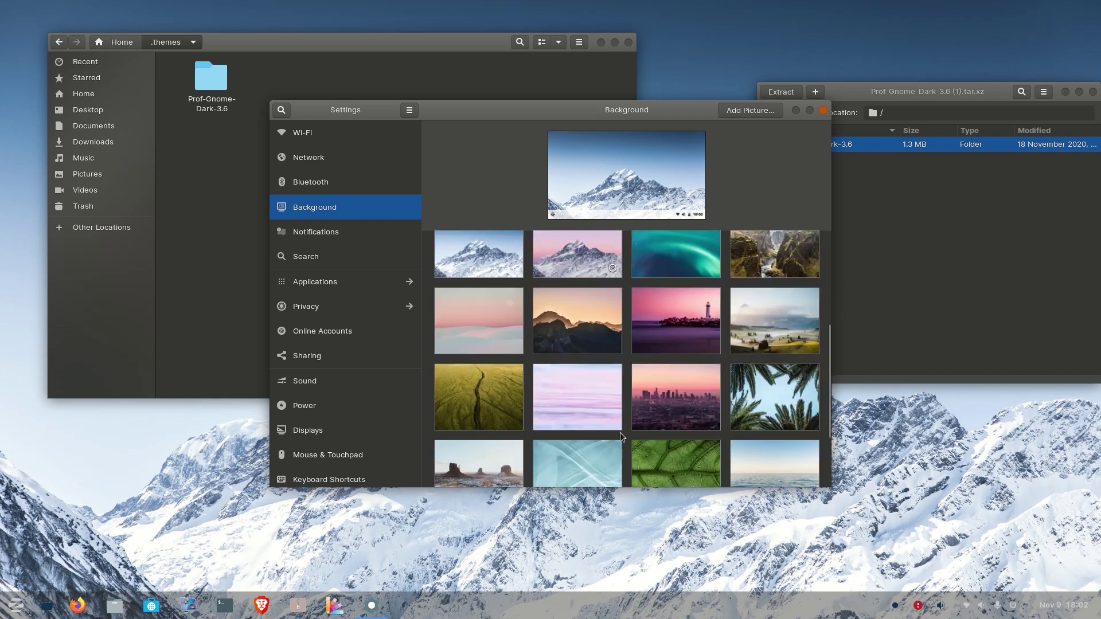
scroll(620, 433, up, 5)
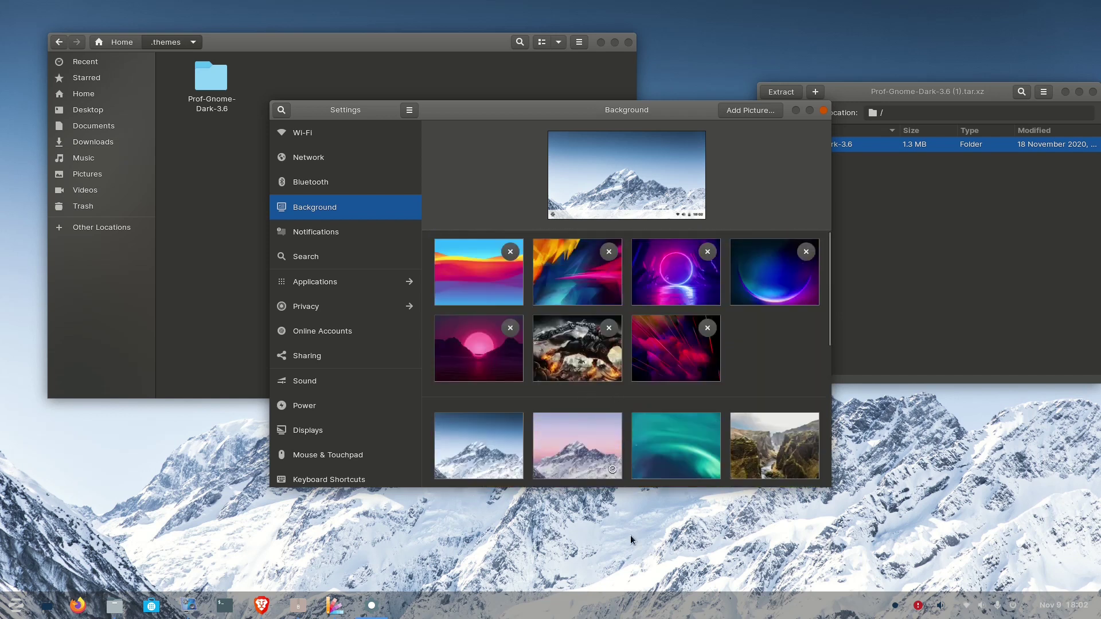
click(470, 281)
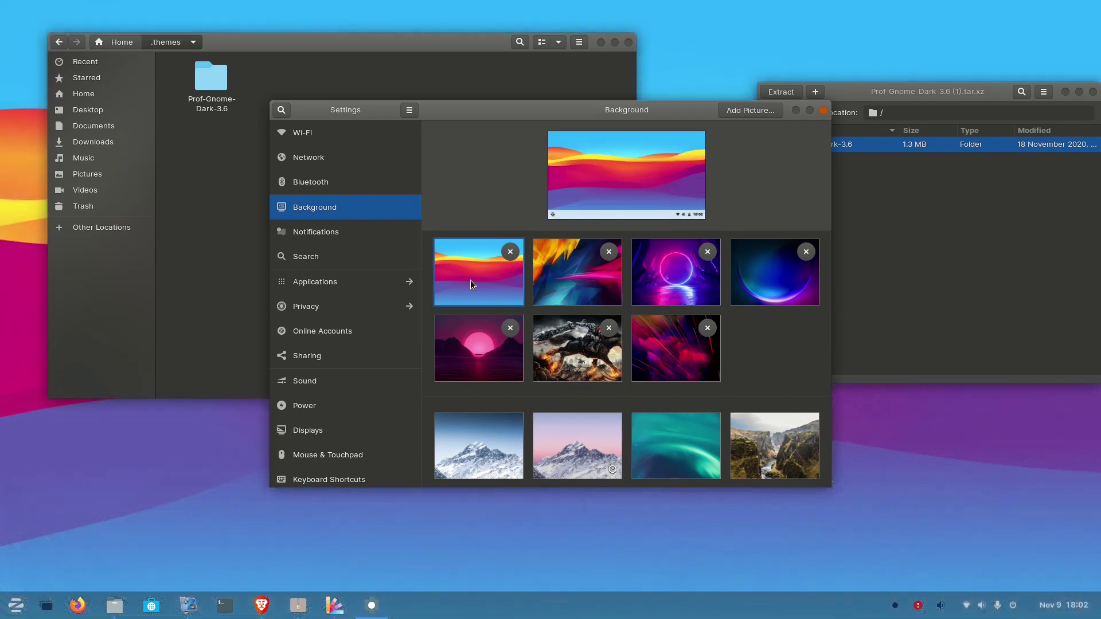
- Arrange the Settings and Zorin Appearance windows so both show, then bring up vokoscreenNG
drag(660, 110, 455, 152)
drag(385, 145, 534, 107)
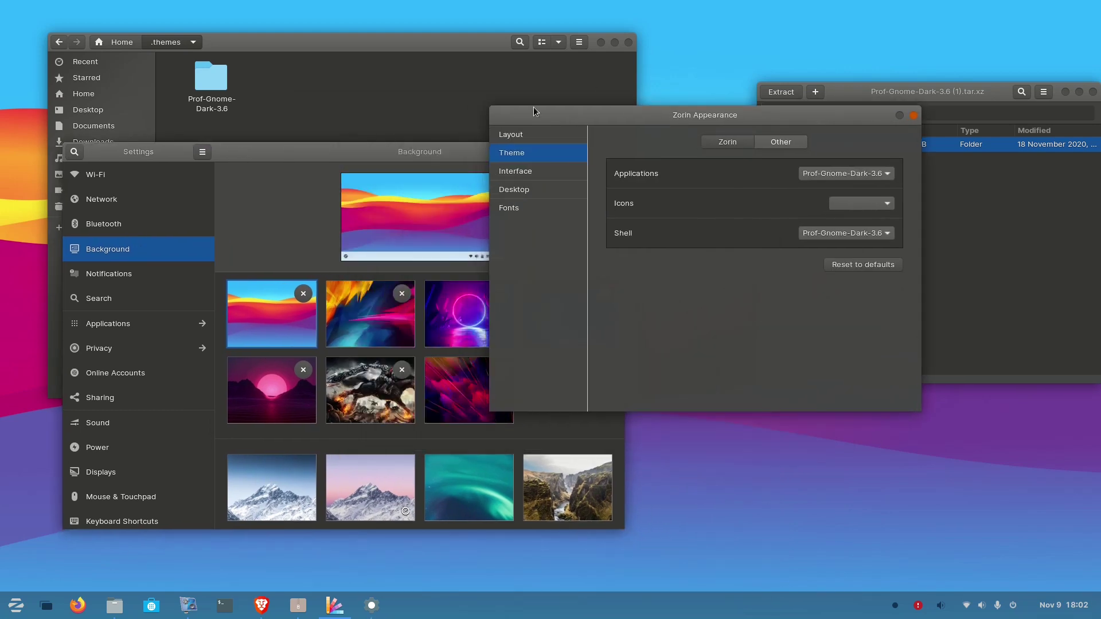
drag(360, 154, 438, 328)
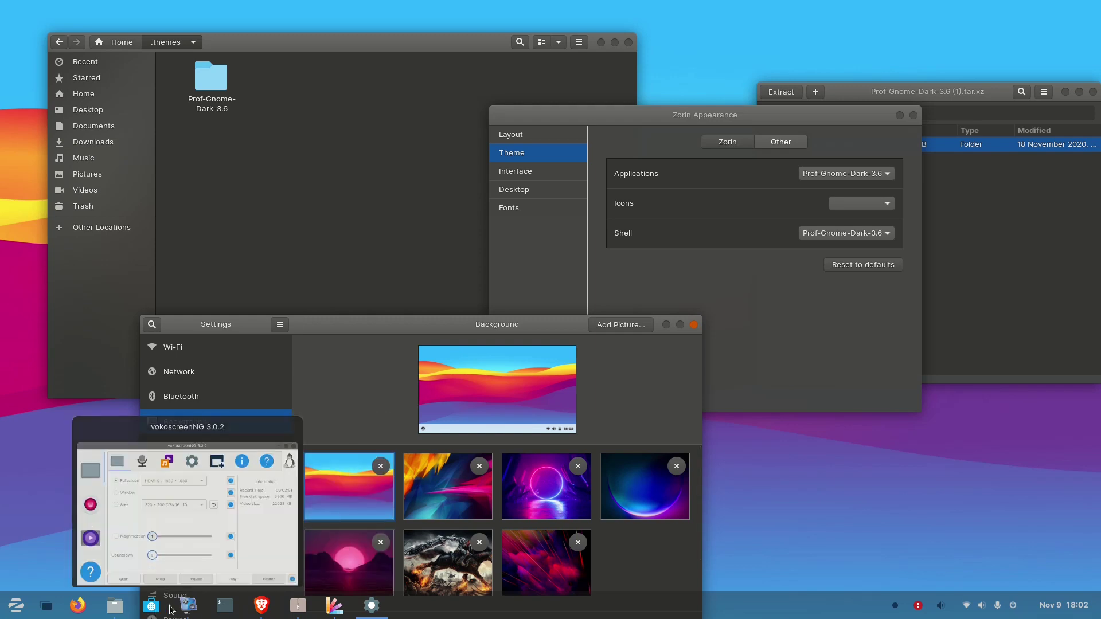
click(194, 610)
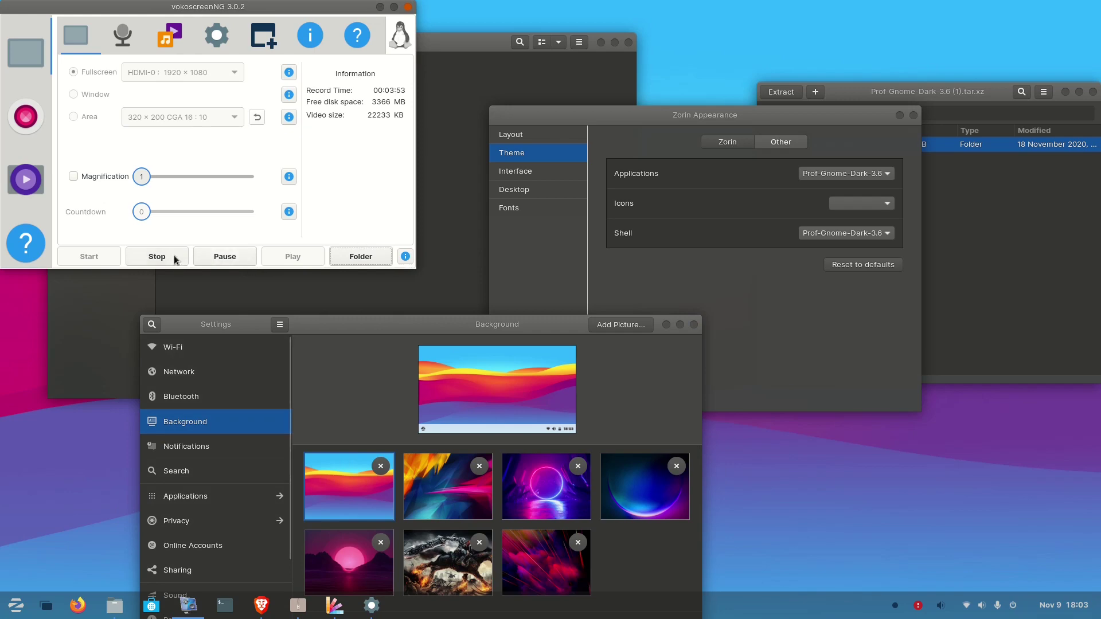